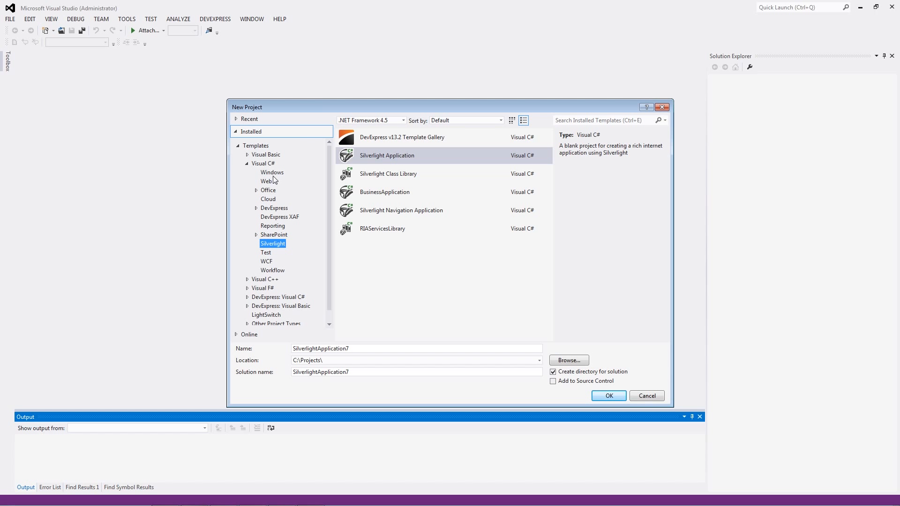
Step: Create a Visual C# Windows Forms Application project named WindowsFormsApplication1 in C:\Projects\
{"action": "left_click", "coordinate": [443, 162]}
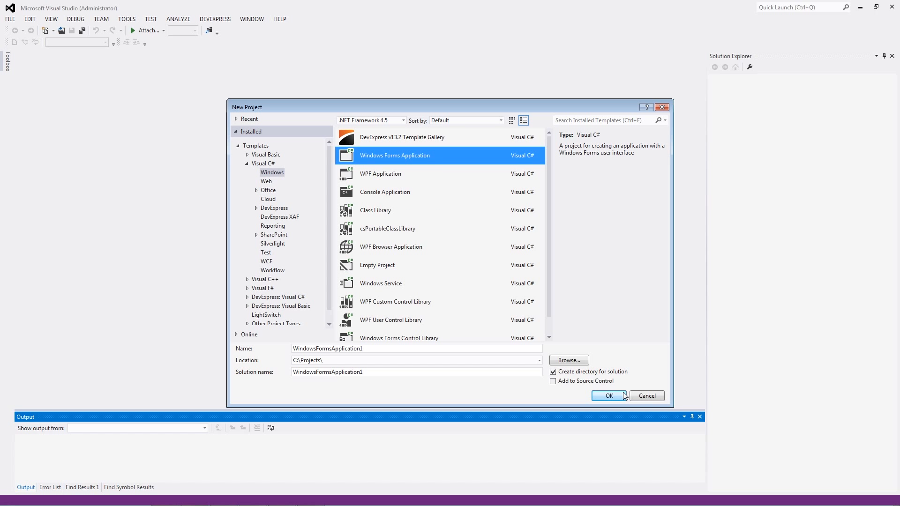
{"action": "left_click", "coordinate": [608, 396]}
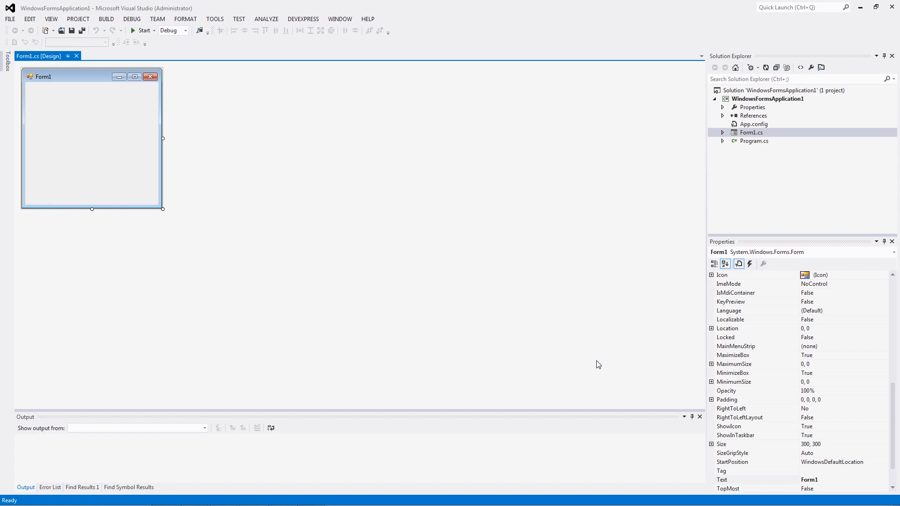
Step: Add a SnapControl from the DX.13.2: Reporting group to Form1 and enlarge the form to fit it
{"action": "left_click", "coordinate": [5, 65]}
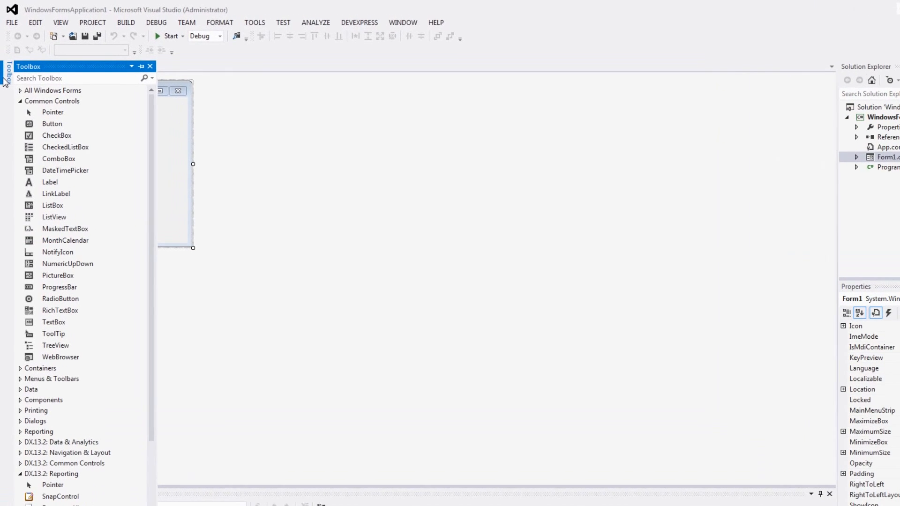
{"action": "left_click", "coordinate": [40, 101]}
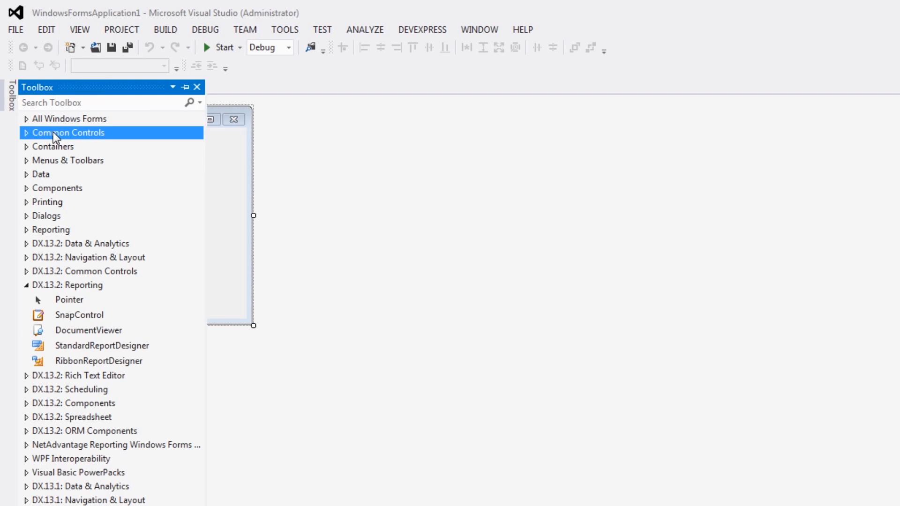
{"action": "left_click_drag", "start_coordinate": [115, 317], "coordinate": [95, 206]}
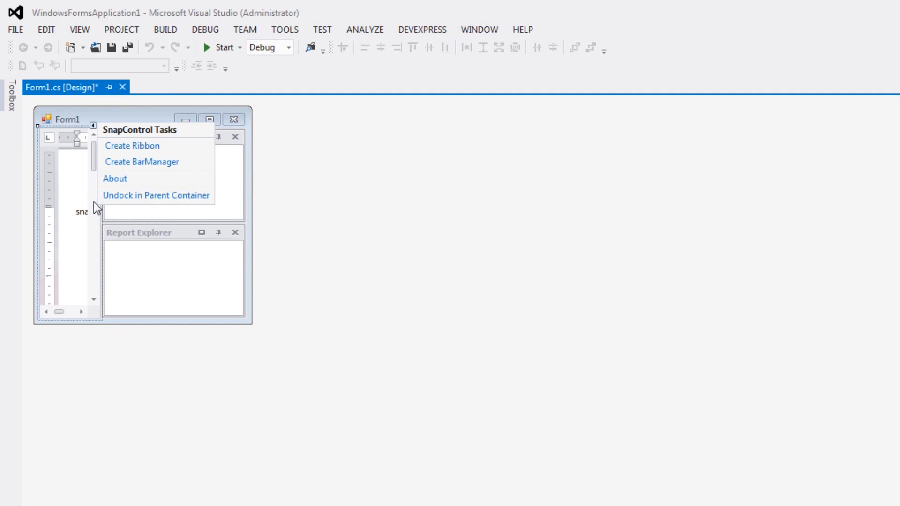
{"action": "left_click", "coordinate": [252, 324]}
{"action": "left_click_drag", "start_coordinate": [252, 324], "coordinate": [667, 493]}
Step: Generate a ribbon with all available tabs for the SnapControl and run the project
{"action": "left_click", "coordinate": [407, 221]}
{"action": "left_click", "coordinate": [506, 126]}
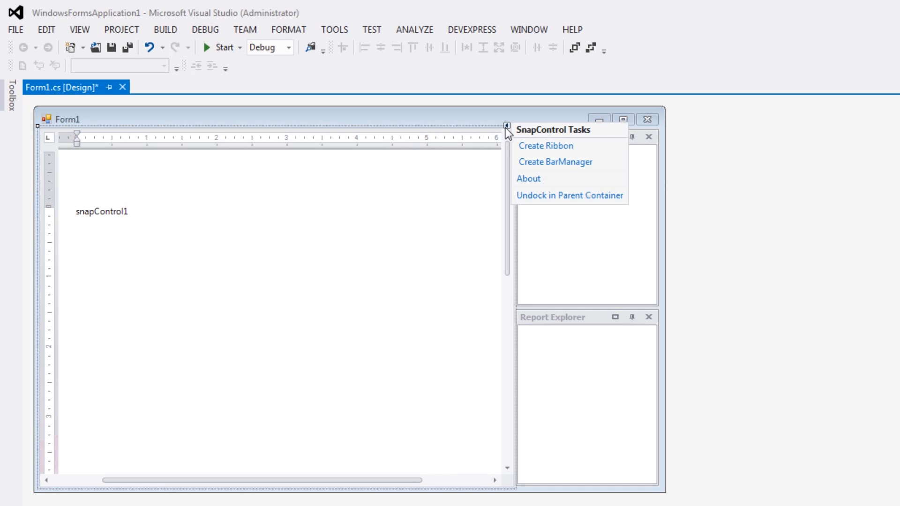
{"action": "left_click", "coordinate": [571, 147]}
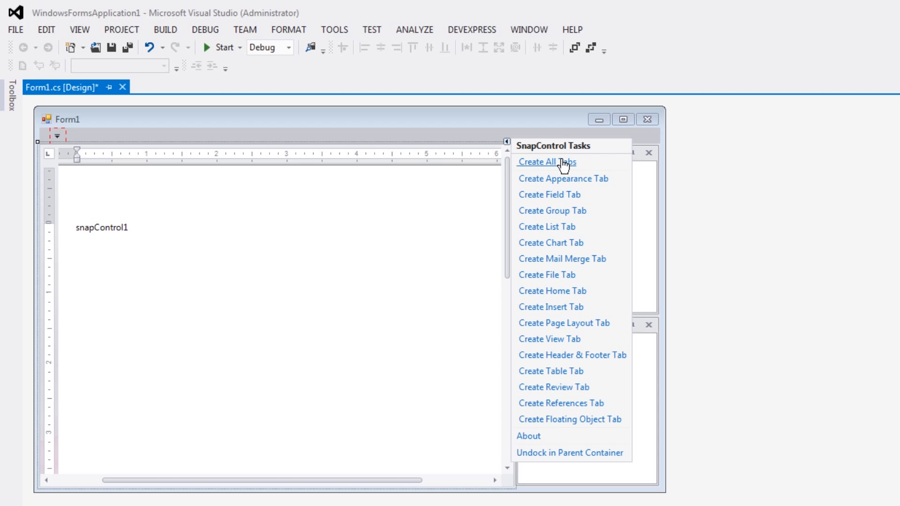
{"action": "left_click", "coordinate": [565, 168]}
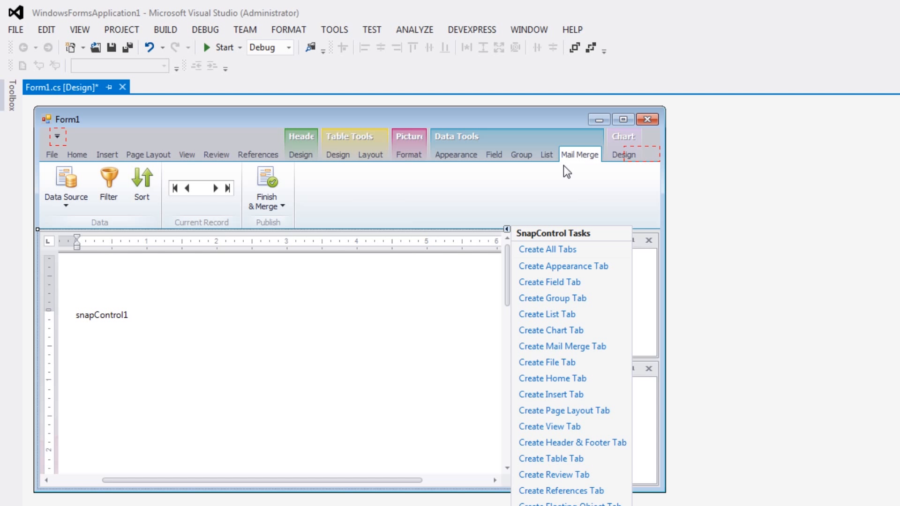
{"action": "left_click", "coordinate": [222, 47]}
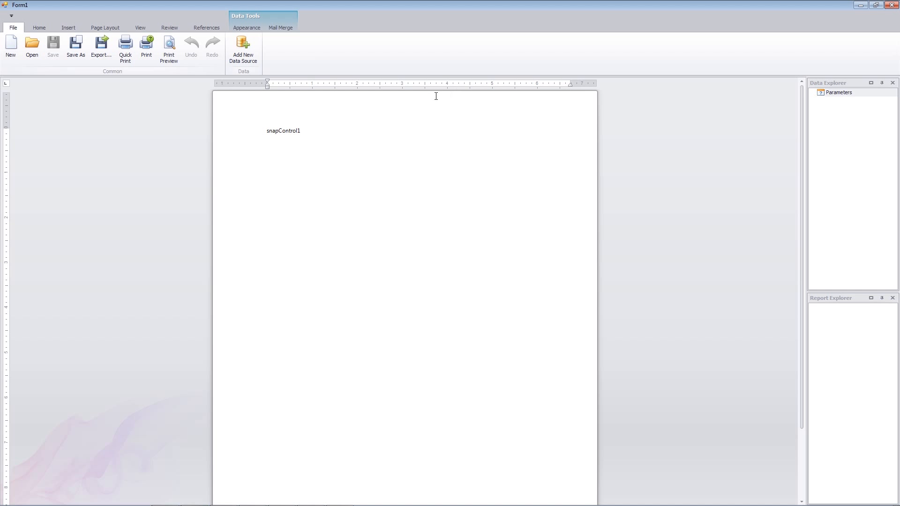
Step: Open the document Reconciliation Report Template - Empty.docx from the Templates folder in the running application
{"action": "left_click", "coordinate": [36, 60]}
{"action": "double_click", "coordinate": [268, 139]}
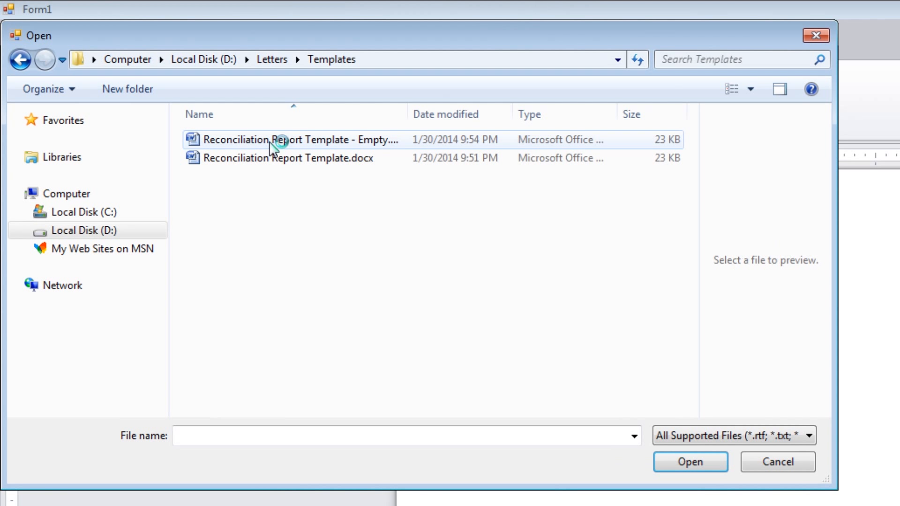
{"action": "left_click", "coordinate": [312, 144]}
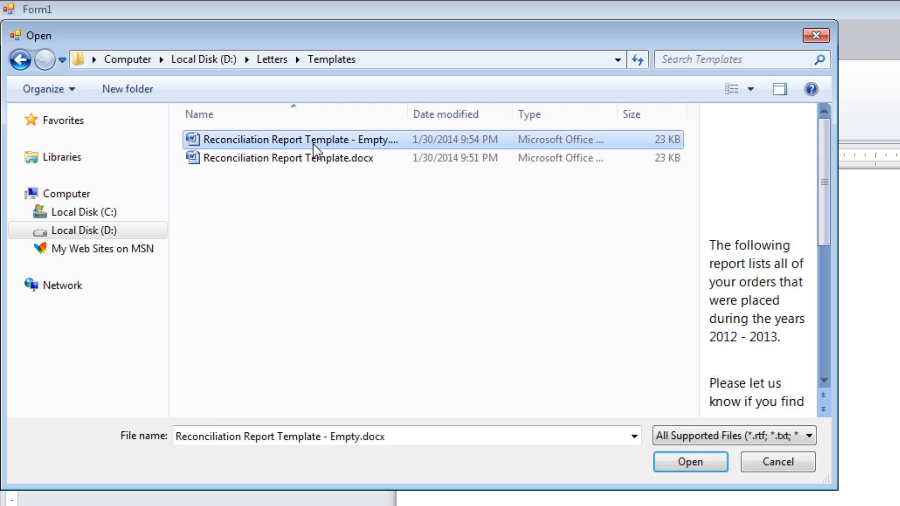
{"action": "left_click", "coordinate": [677, 459]}
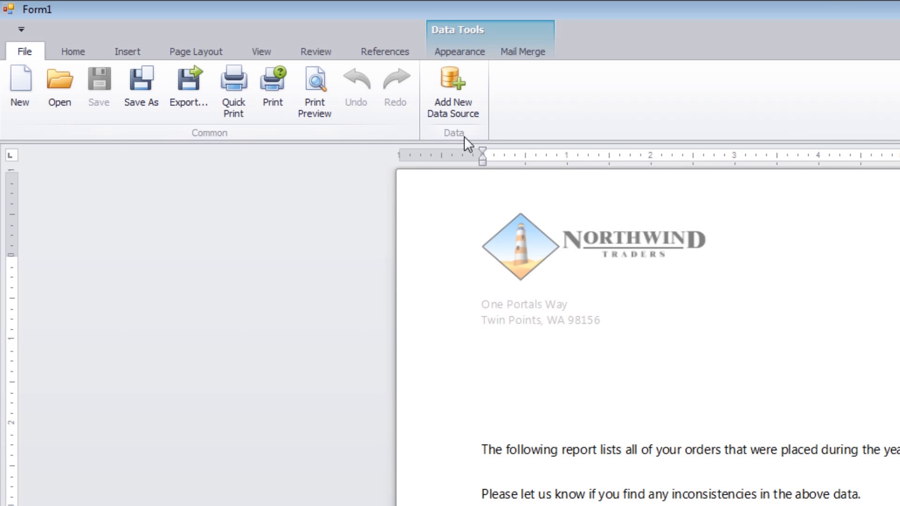
Step: Add a new data source using the Microsoft Access 97 provider and the database D:\DB\DB.Standard\nwind.mdb
{"action": "left_click", "coordinate": [454, 117]}
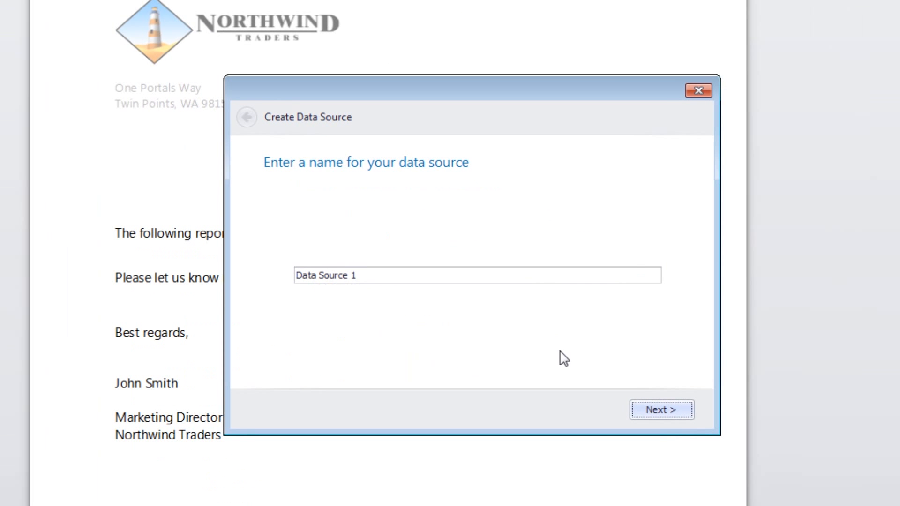
{"action": "left_click", "coordinate": [649, 406]}
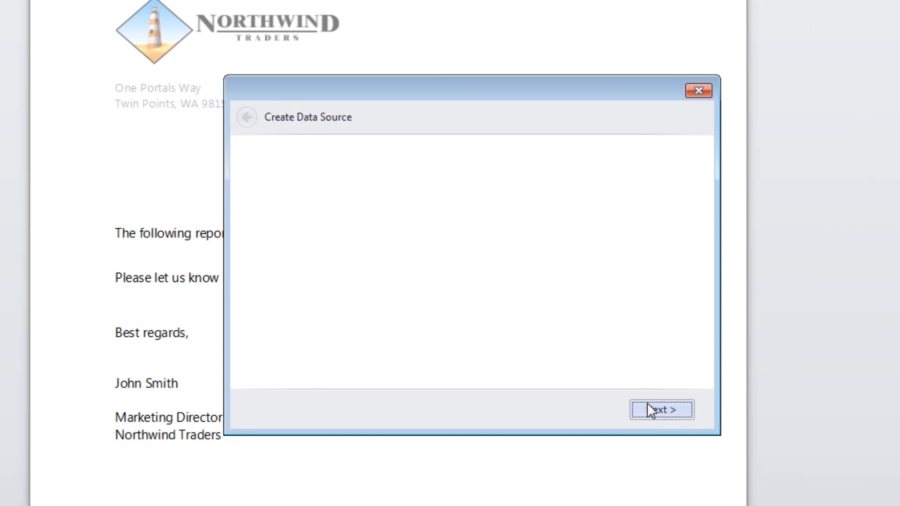
{"action": "left_click", "coordinate": [655, 199]}
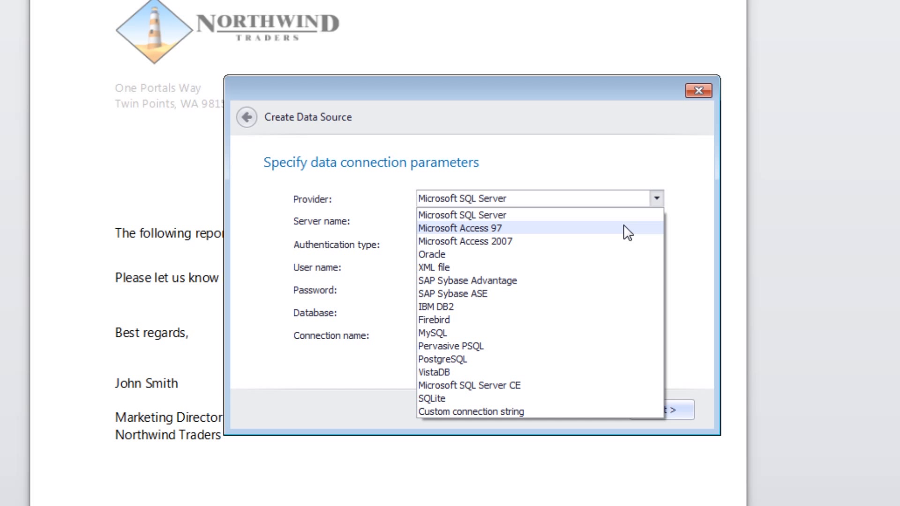
{"action": "left_click", "coordinate": [624, 227]}
{"action": "left_click", "coordinate": [656, 222]}
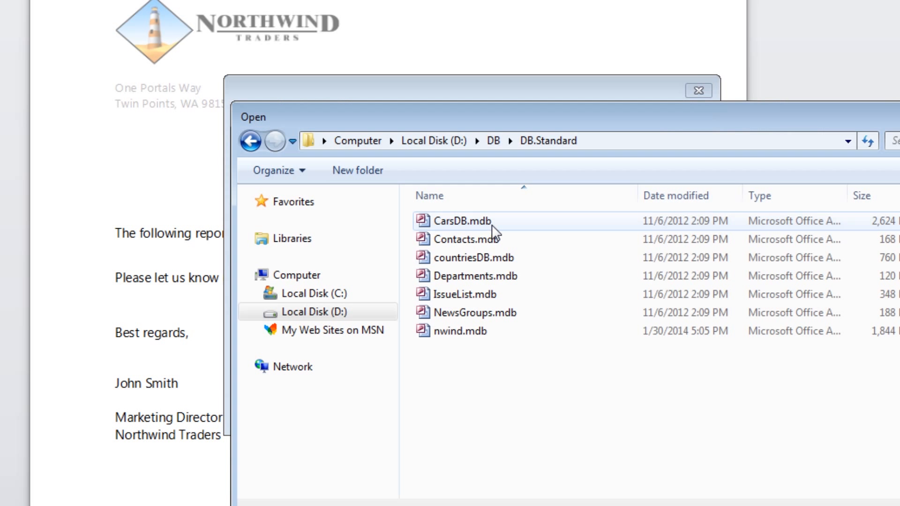
{"action": "double_click", "coordinate": [496, 333]}
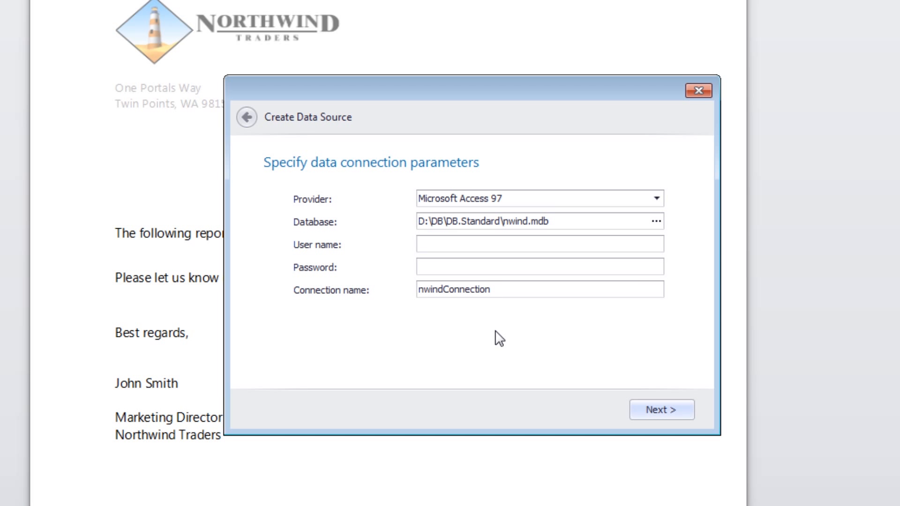
{"action": "left_click", "coordinate": [679, 414]}
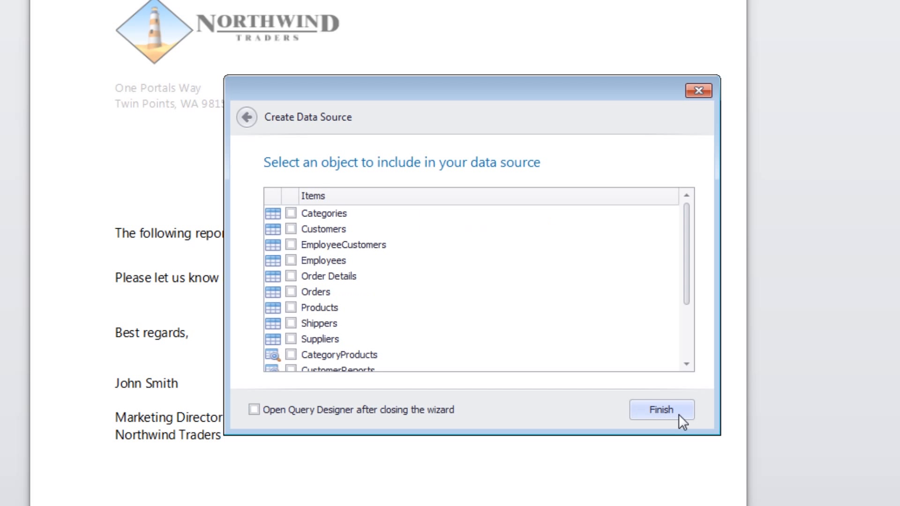
Step: Include the Customers table in the data source and finish the wizard with Query Designer set to open
{"action": "left_click", "coordinate": [291, 229]}
{"action": "left_click", "coordinate": [256, 414]}
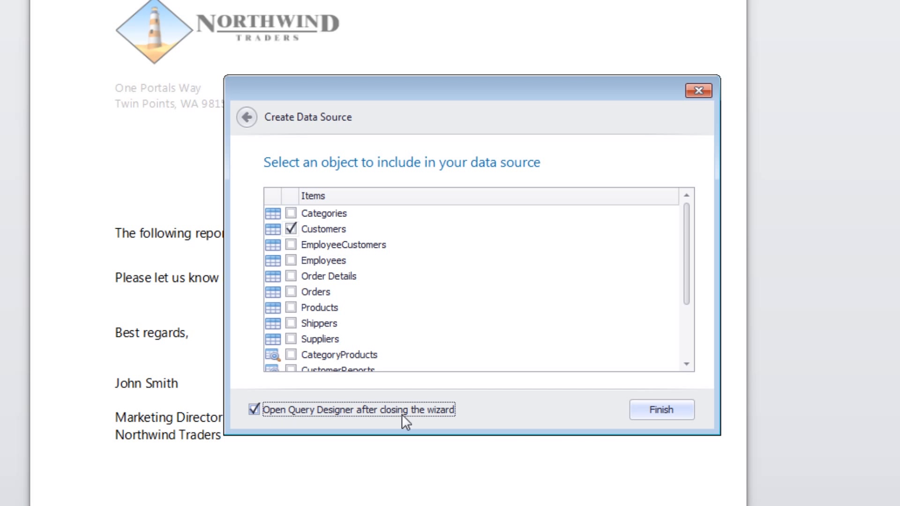
{"action": "left_click", "coordinate": [645, 409]}
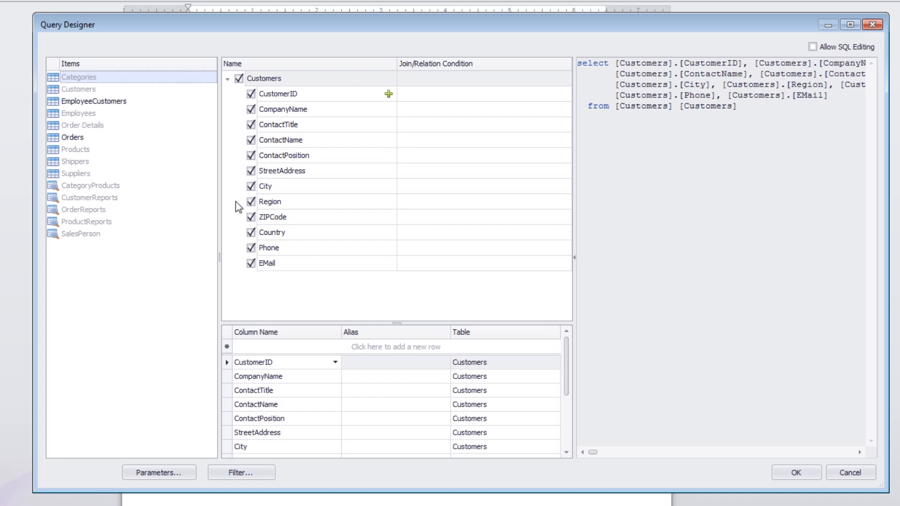
Step: Add the Orders table to the query and include all of its columns
{"action": "left_click", "coordinate": [137, 140]}
{"action": "left_click_drag", "start_coordinate": [137, 140], "coordinate": [327, 300]}
{"action": "scroll", "coordinate": [327, 300], "scroll_direction": "down", "scroll_amount": 2}
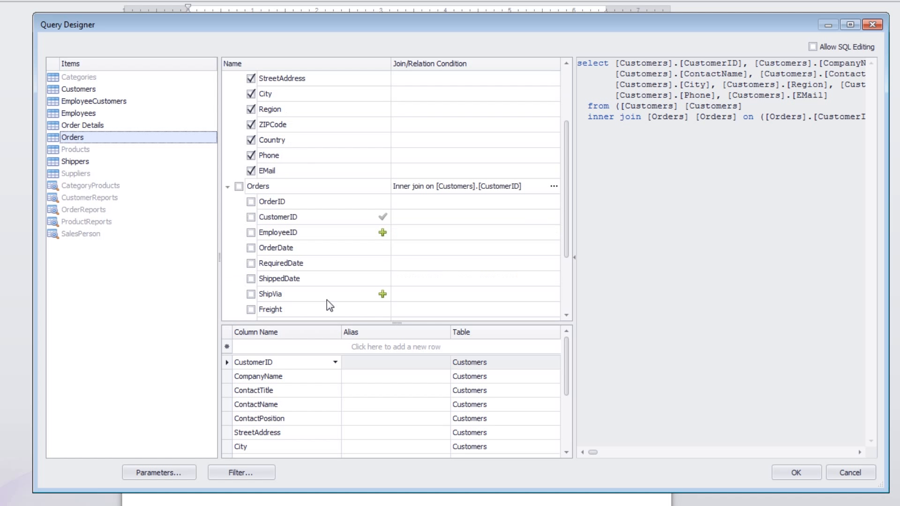
{"action": "left_click", "coordinate": [239, 186]}
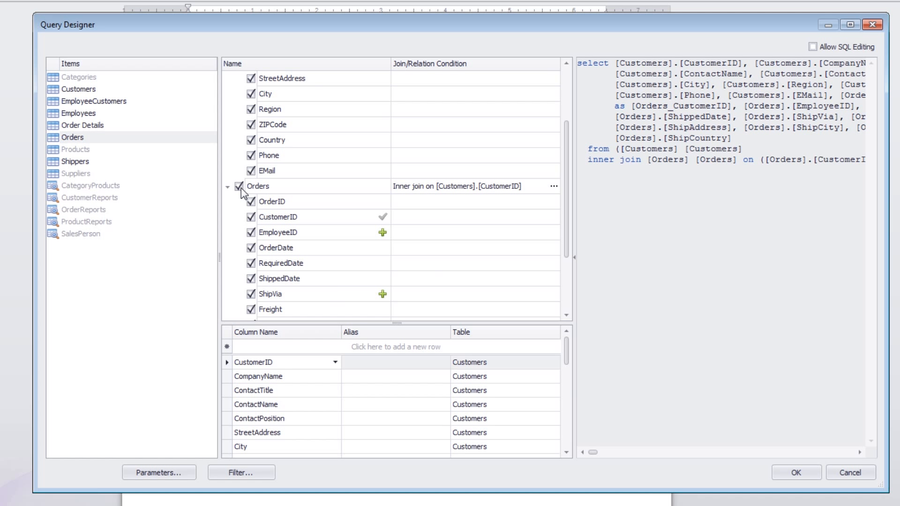
Step: Change the Orders table's join on CustomerID to a master-detail relation with Customers
{"action": "left_click", "coordinate": [553, 186]}
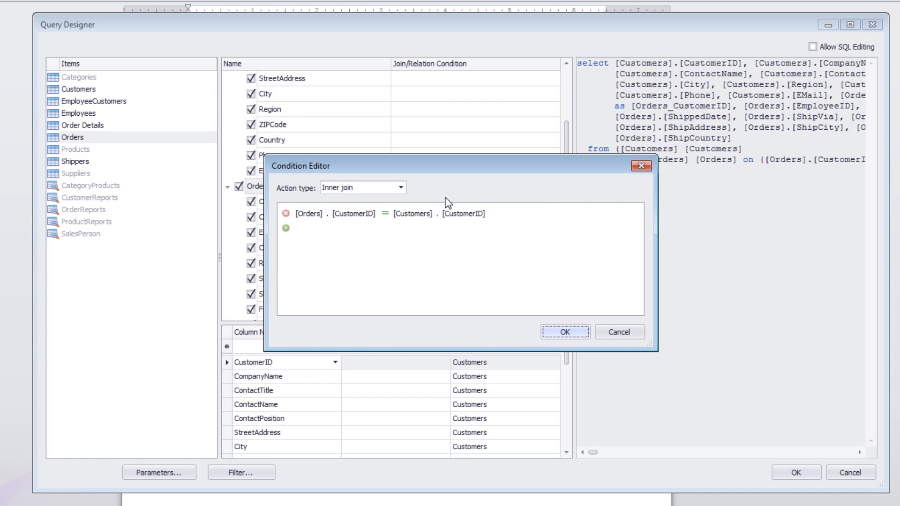
{"action": "left_click", "coordinate": [400, 187]}
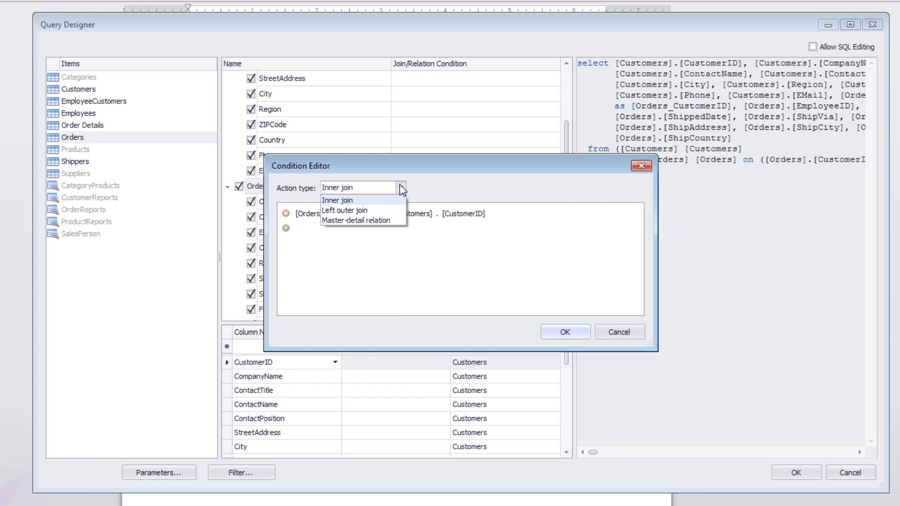
{"action": "left_click", "coordinate": [396, 223]}
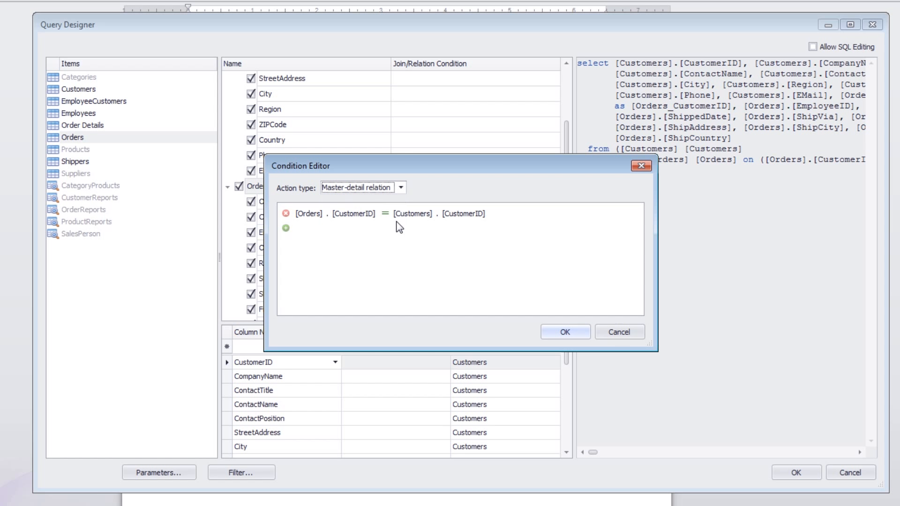
{"action": "left_click", "coordinate": [565, 332]}
Step: Exclude the EmployeeID and ShipVia columns of the Orders table from the query
{"action": "scroll", "coordinate": [564, 262], "scroll_direction": "down", "scroll_amount": 2}
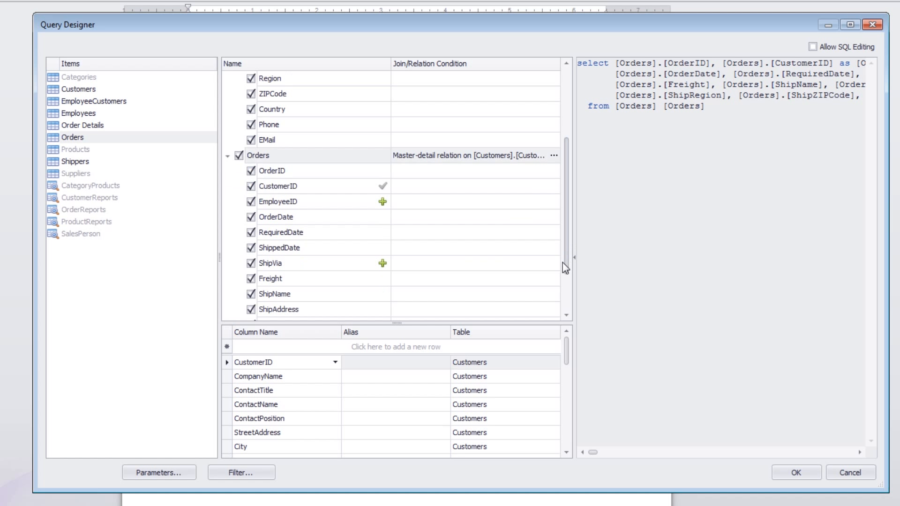
{"action": "scroll", "coordinate": [565, 268], "scroll_direction": "down", "scroll_amount": 2}
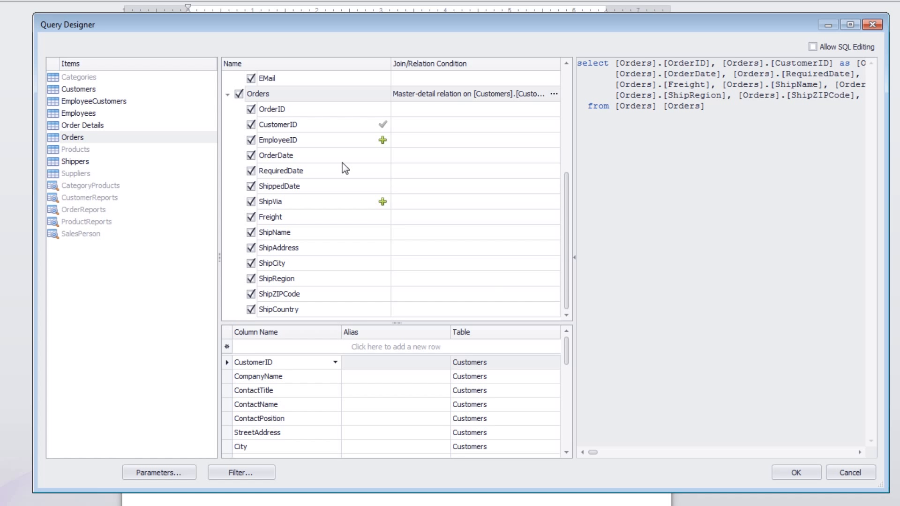
{"action": "left_click", "coordinate": [251, 140]}
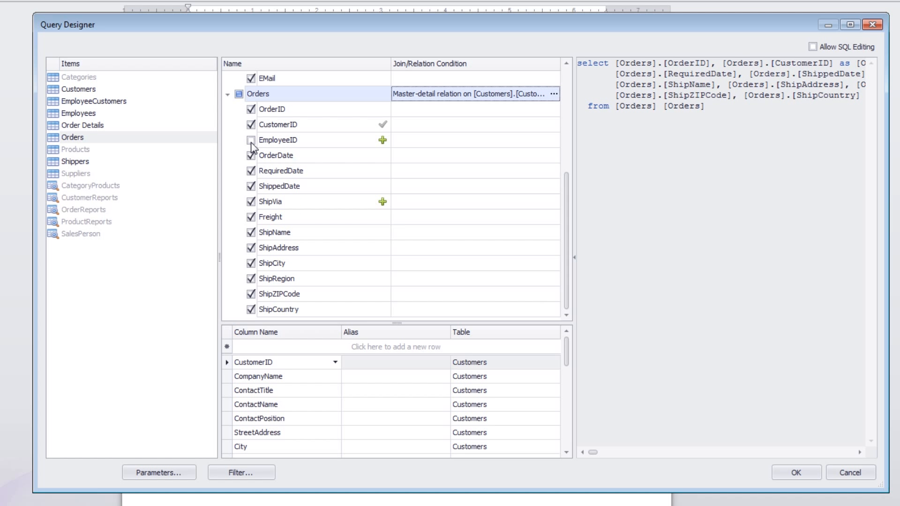
{"action": "left_click", "coordinate": [252, 202]}
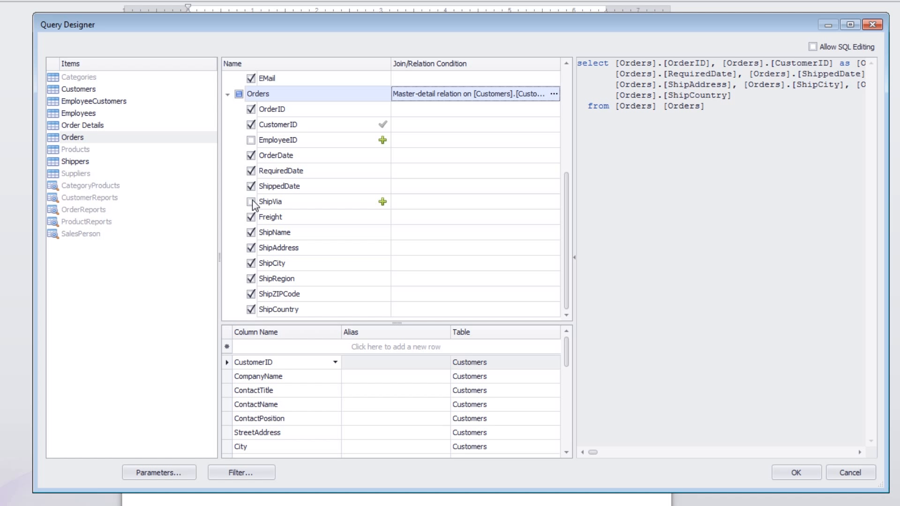
Step: Set the aliases of the Orders columns OrderID, OrderDate and ShippedDate to Order ID, Order Date and Shipped Date
{"action": "left_click", "coordinate": [287, 112]}
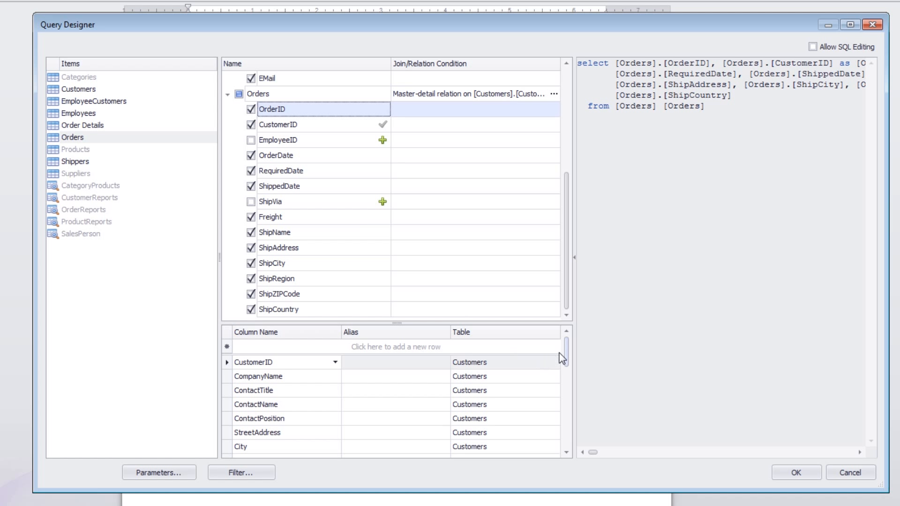
{"action": "left_click_drag", "start_coordinate": [571, 357], "coordinate": [570, 397]}
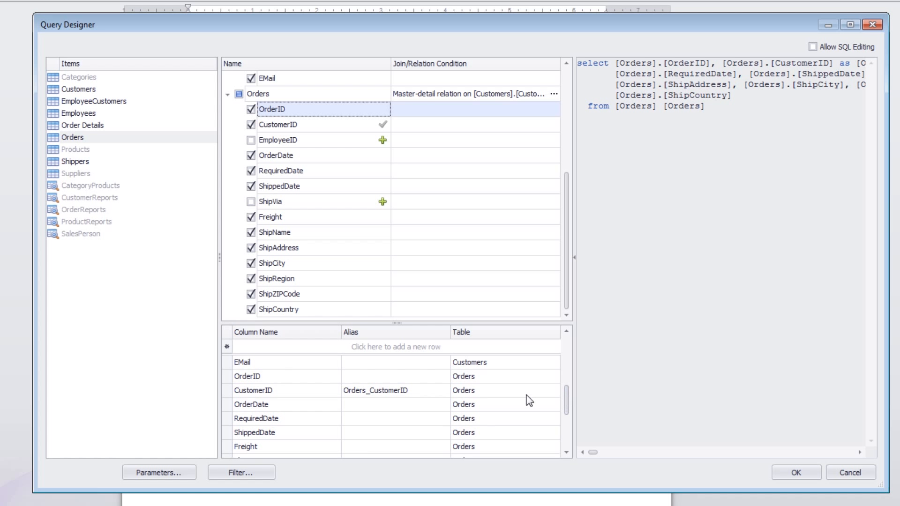
{"action": "left_click", "coordinate": [392, 376]}
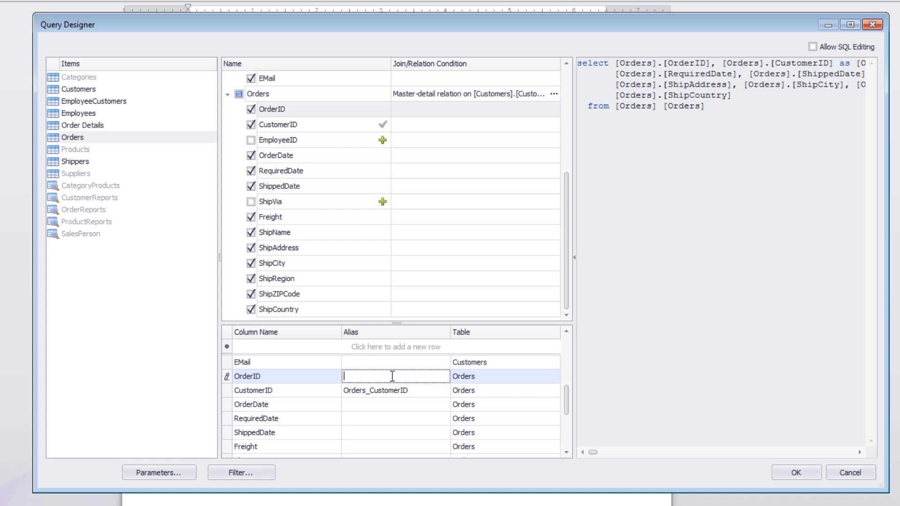
{"action": "type", "text": "Order ID"}
{"action": "key", "text": "Return"}
{"action": "left_click", "coordinate": [376, 403]}
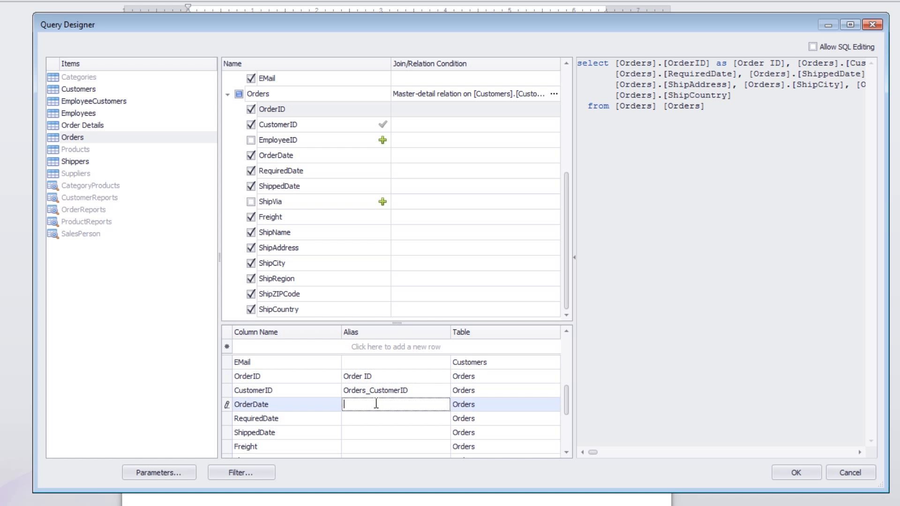
{"action": "type", "text": "Order Date"}
{"action": "key", "text": "Return"}
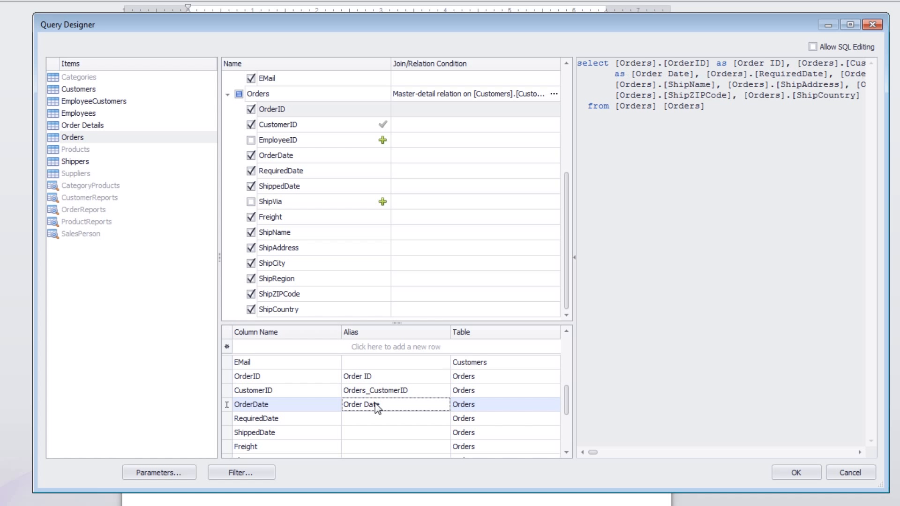
{"action": "left_click", "coordinate": [361, 431]}
{"action": "type", "text": "Ship"}
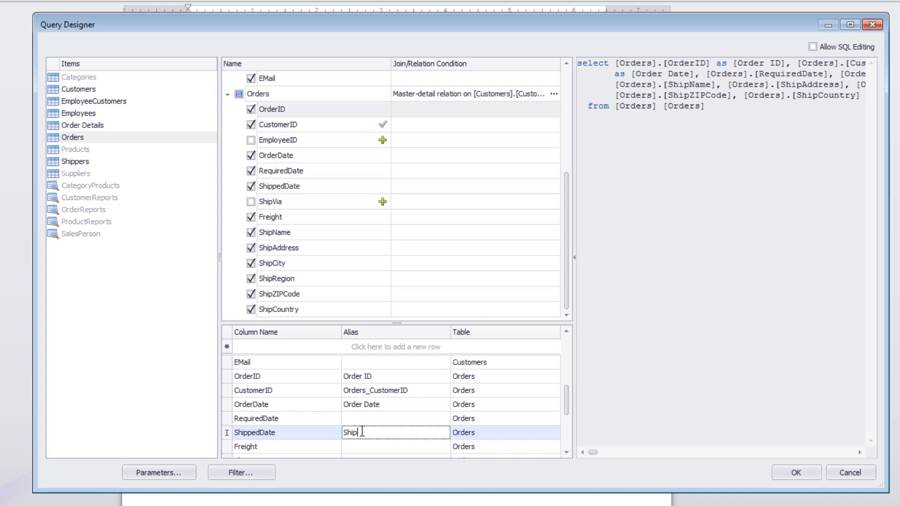
{"action": "type", "text": "ped Date"}
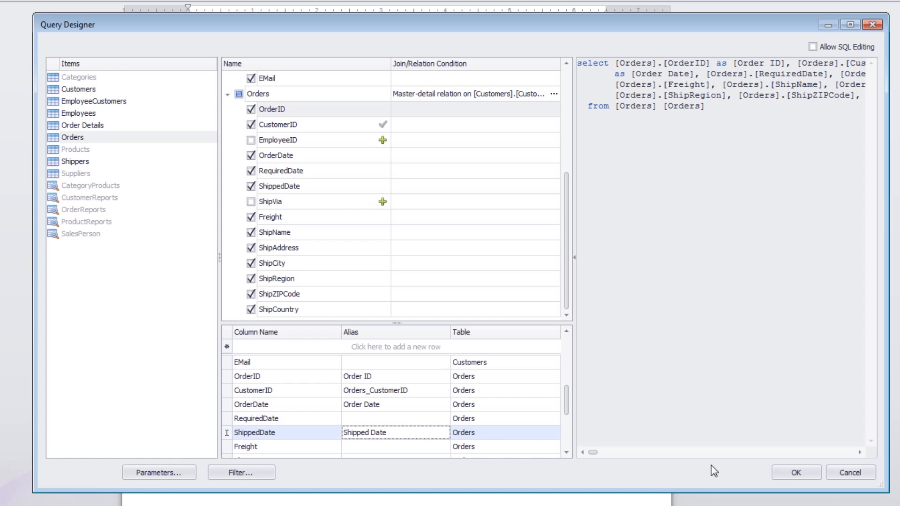
Step: Accept the query, widen the Data Explorer pane and use the Customers table for mail merge
{"action": "left_click", "coordinate": [782, 474]}
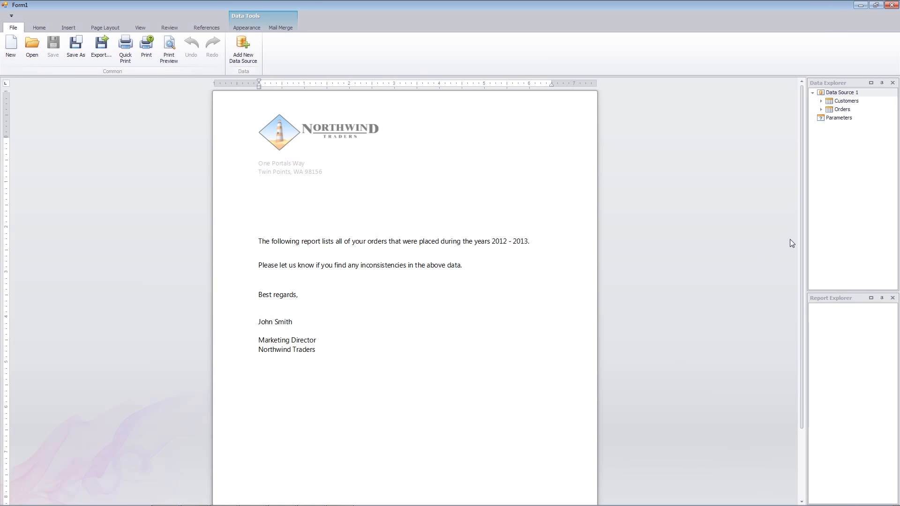
{"action": "left_click_drag", "start_coordinate": [806, 242], "coordinate": [703, 242]}
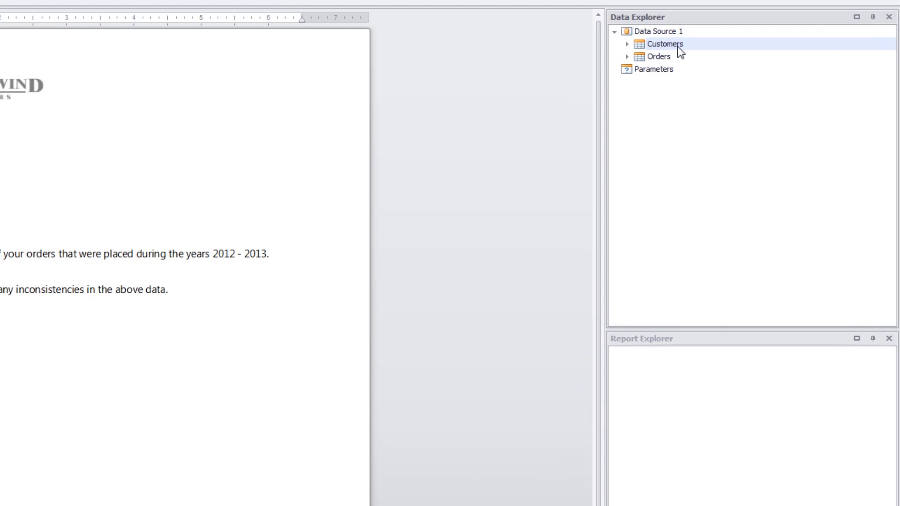
{"action": "right_click", "coordinate": [677, 47]}
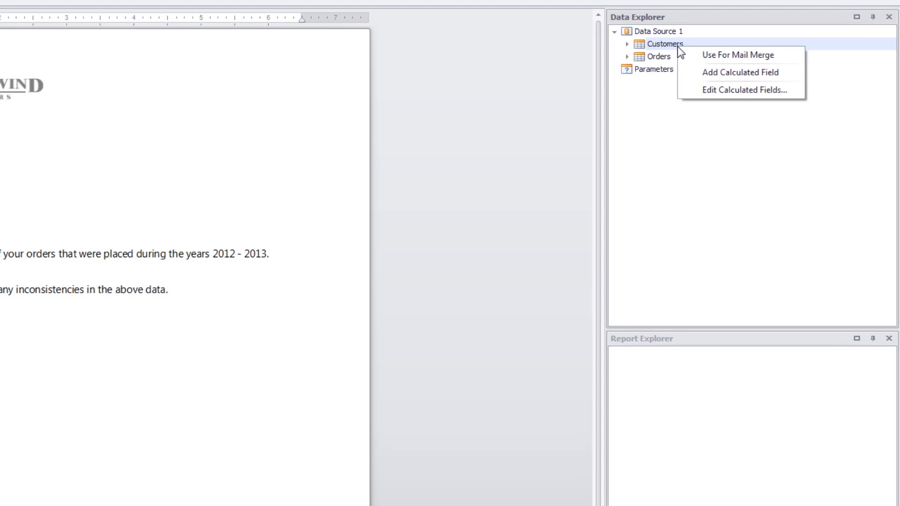
{"action": "left_click", "coordinate": [790, 57]}
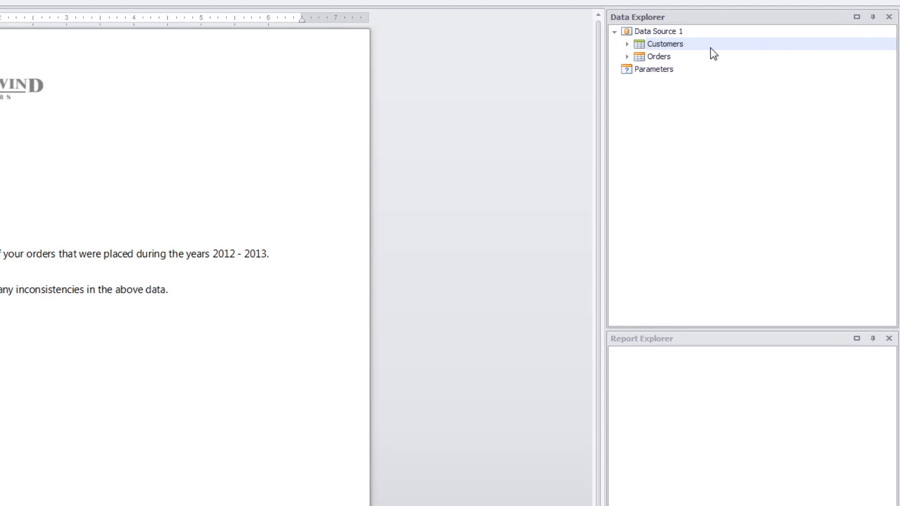
Step: Expand the Customers table in the data source and add a calculated field to it
{"action": "left_click", "coordinate": [627, 44]}
{"action": "left_click", "coordinate": [725, 85]}
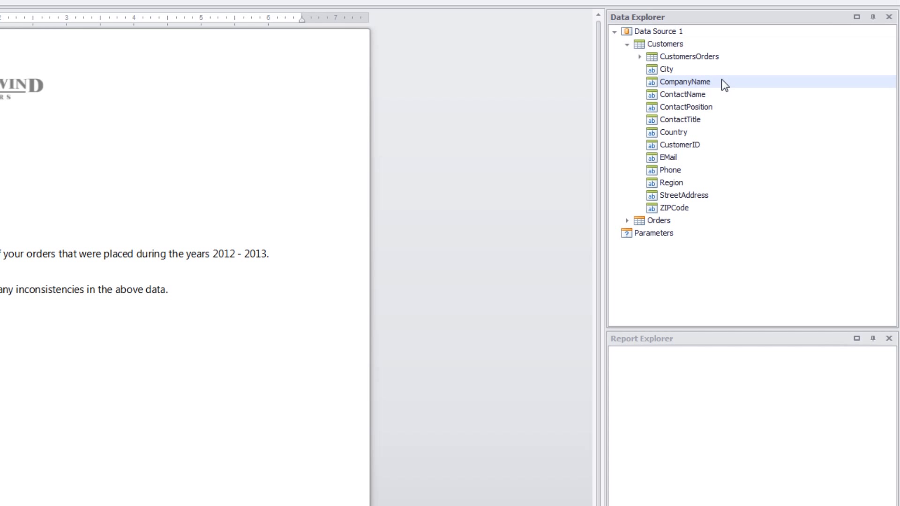
{"action": "right_click", "coordinate": [725, 85]}
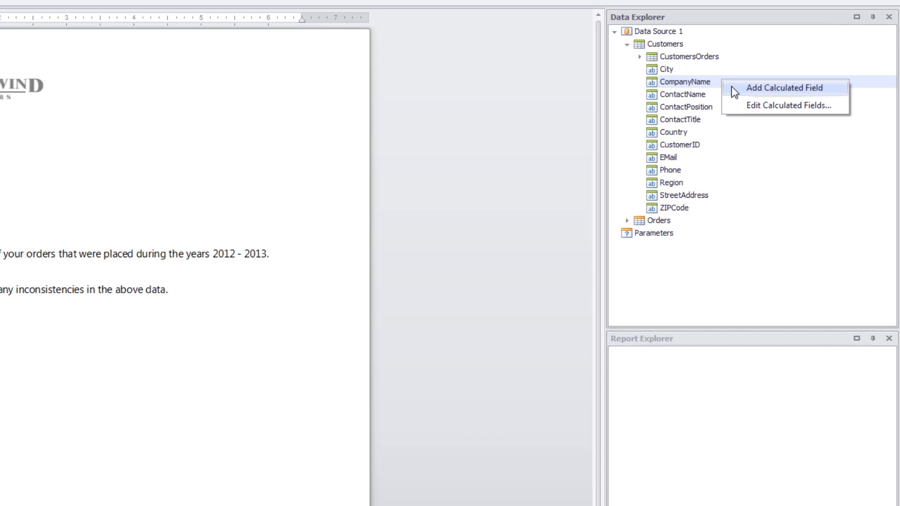
{"action": "left_click", "coordinate": [733, 90]}
{"action": "left_click", "coordinate": [716, 69]}
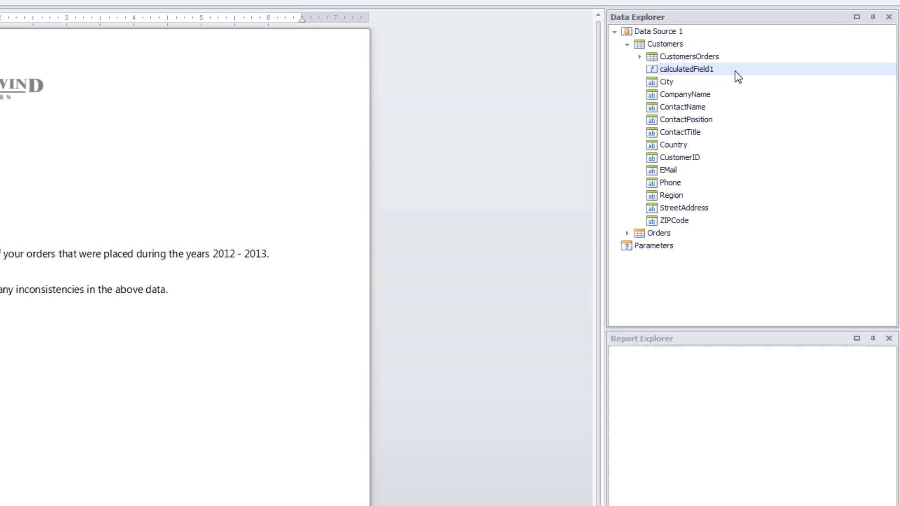
Step: Rename the new calculated field as currentDate and set its field type to DateTime
{"action": "right_click", "coordinate": [734, 72]}
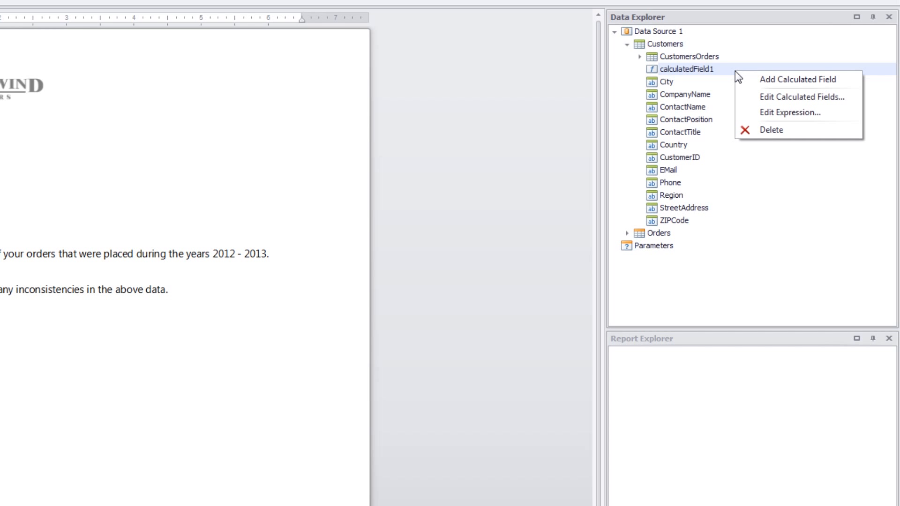
{"action": "left_click", "coordinate": [745, 99]}
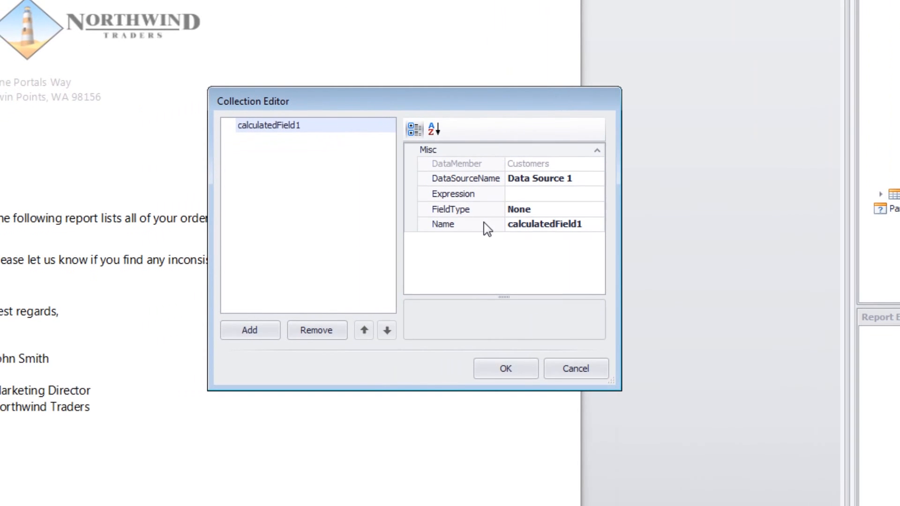
{"action": "left_click", "coordinate": [327, 261]}
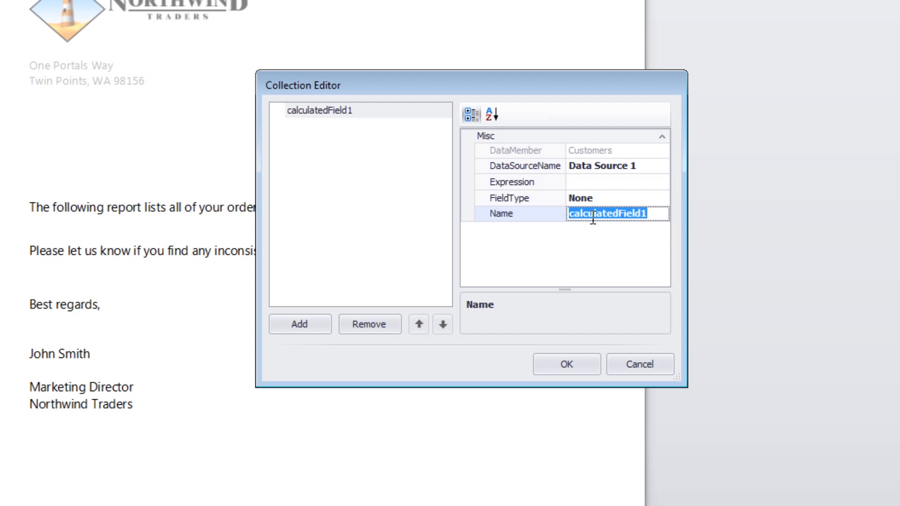
{"action": "type", "text": "currentDate"}
{"action": "key", "text": "Return"}
{"action": "left_click", "coordinate": [644, 199]}
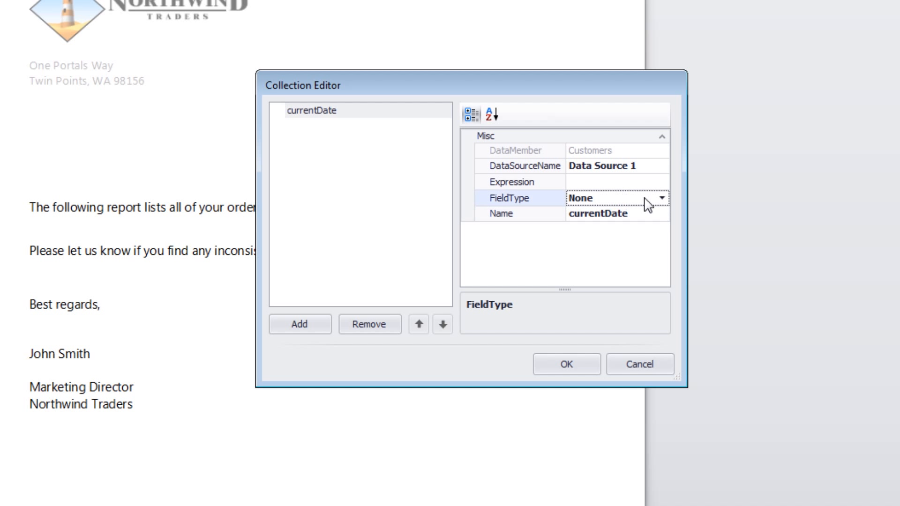
{"action": "left_click", "coordinate": [660, 197]}
{"action": "left_click", "coordinate": [617, 240]}
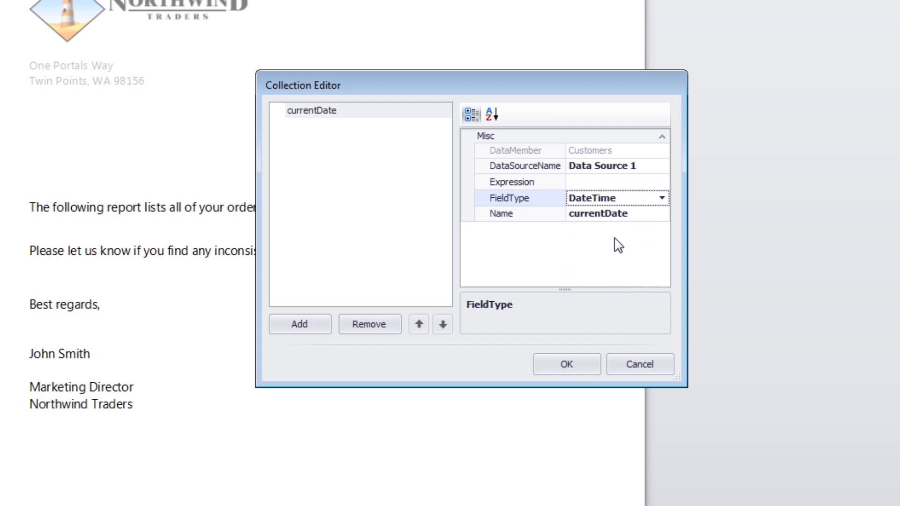
Step: Set the currentDate field's expression to the date-time function Today() and accept the calculated field changes
{"action": "left_click", "coordinate": [617, 186]}
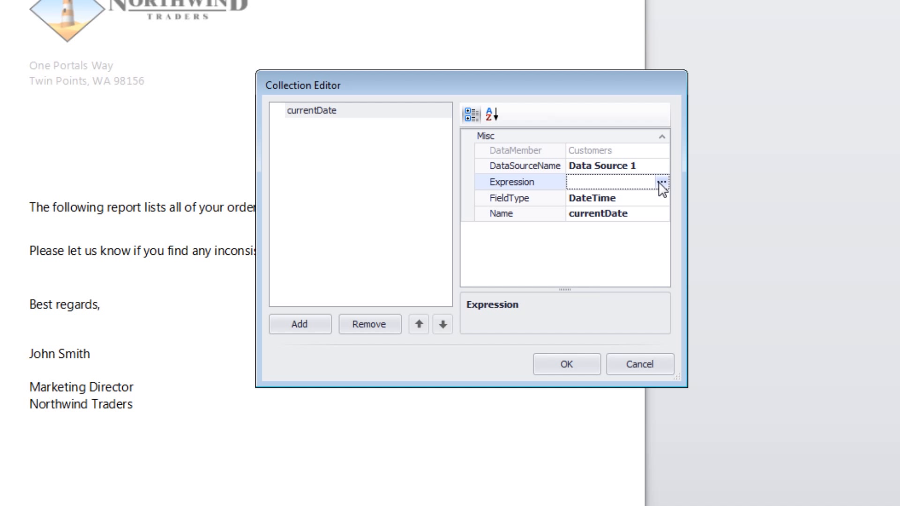
{"action": "left_click", "coordinate": [661, 182]}
{"action": "left_click", "coordinate": [430, 213]}
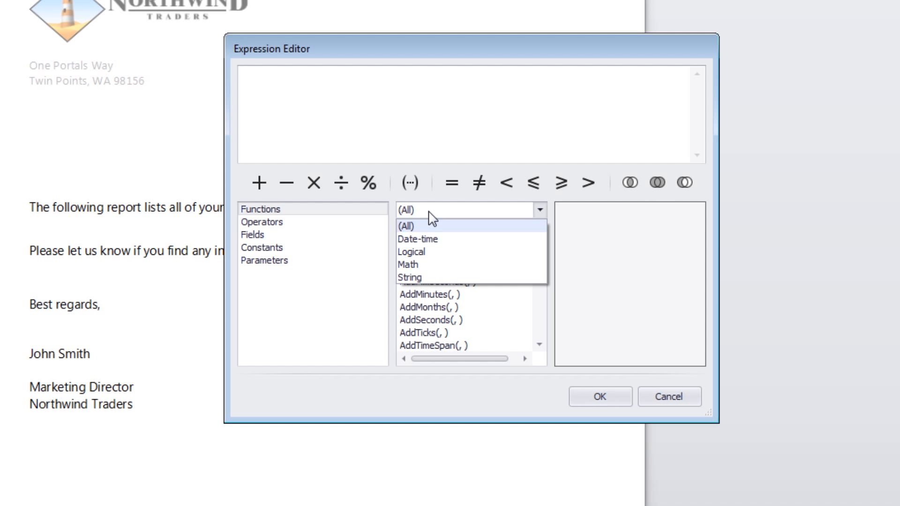
{"action": "left_click", "coordinate": [486, 238]}
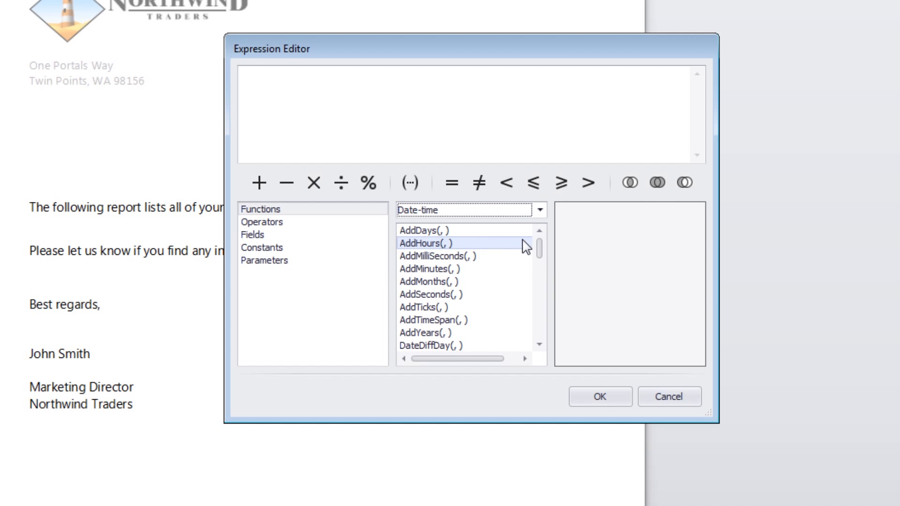
{"action": "left_click_drag", "start_coordinate": [538, 248], "coordinate": [542, 337]}
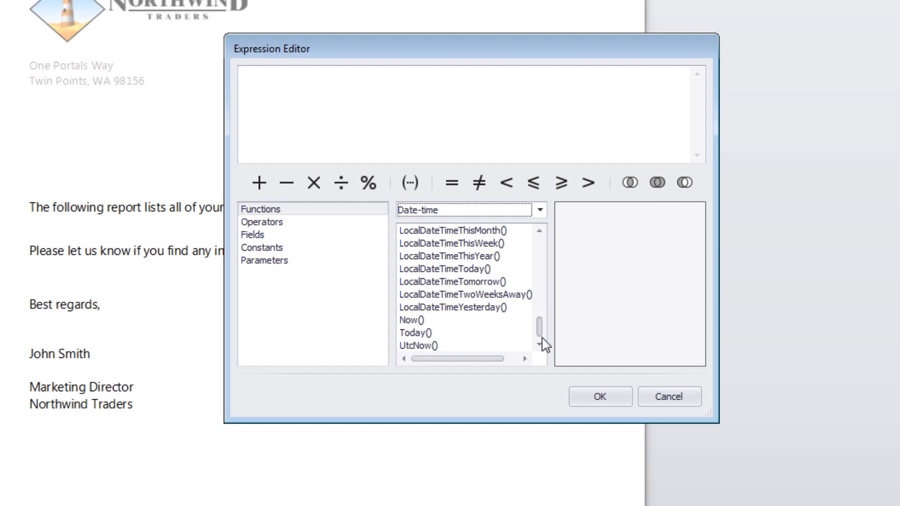
{"action": "left_click", "coordinate": [502, 336]}
{"action": "double_click", "coordinate": [500, 332]}
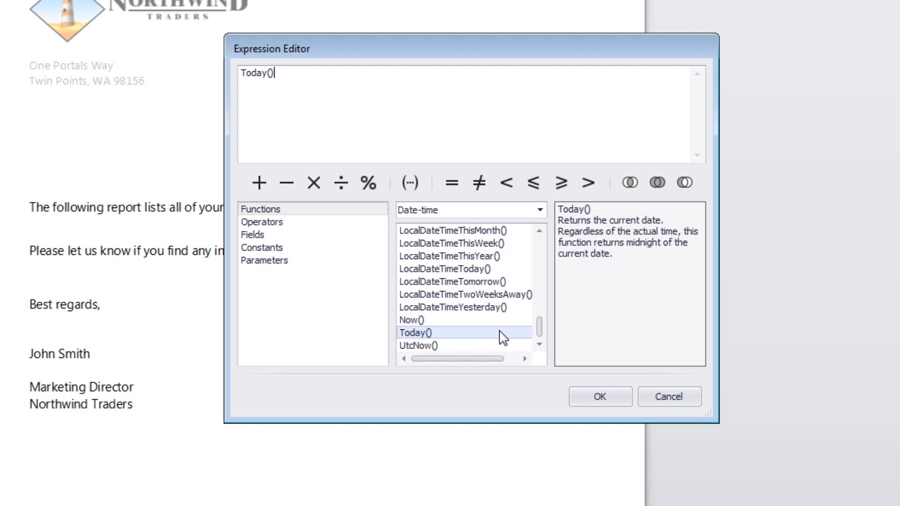
{"action": "left_click", "coordinate": [610, 399]}
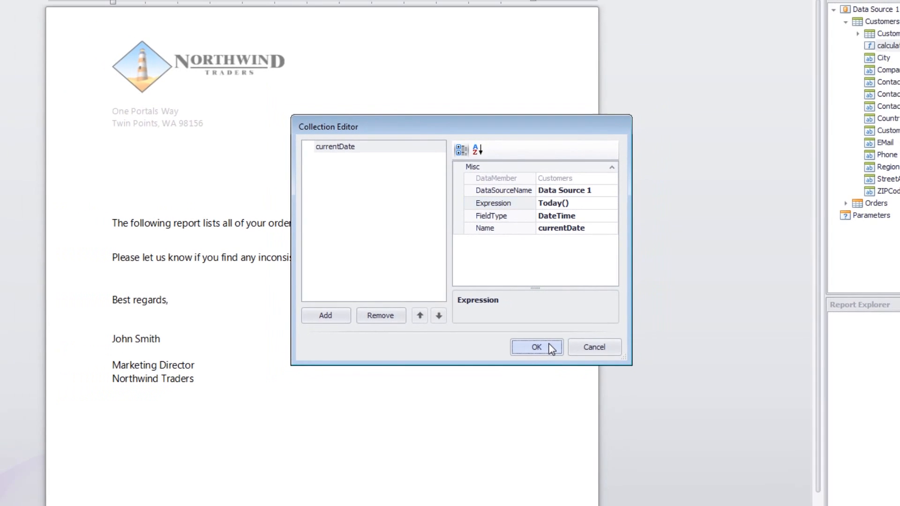
{"action": "left_click", "coordinate": [581, 362]}
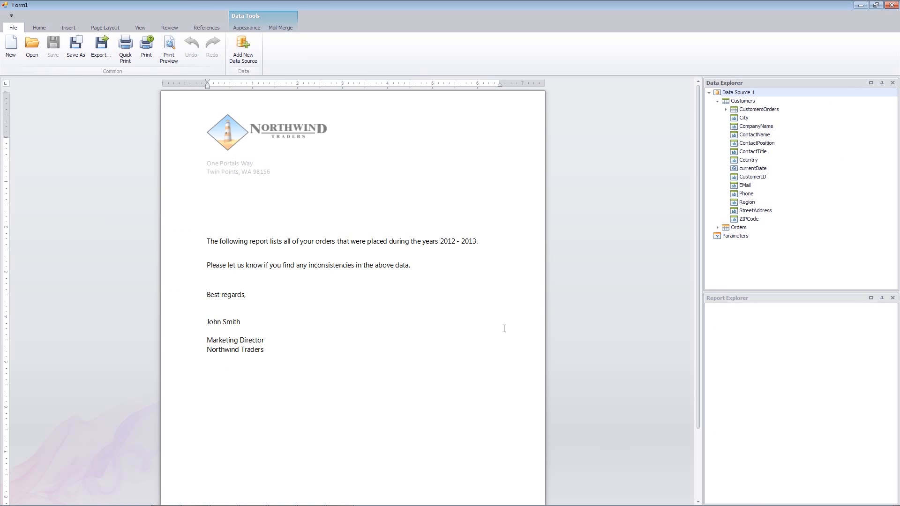
Step: Insert the currentDate field below the letterhead address and give it the custom date format MMMM dd, yyyy
{"action": "left_click", "coordinate": [779, 171]}
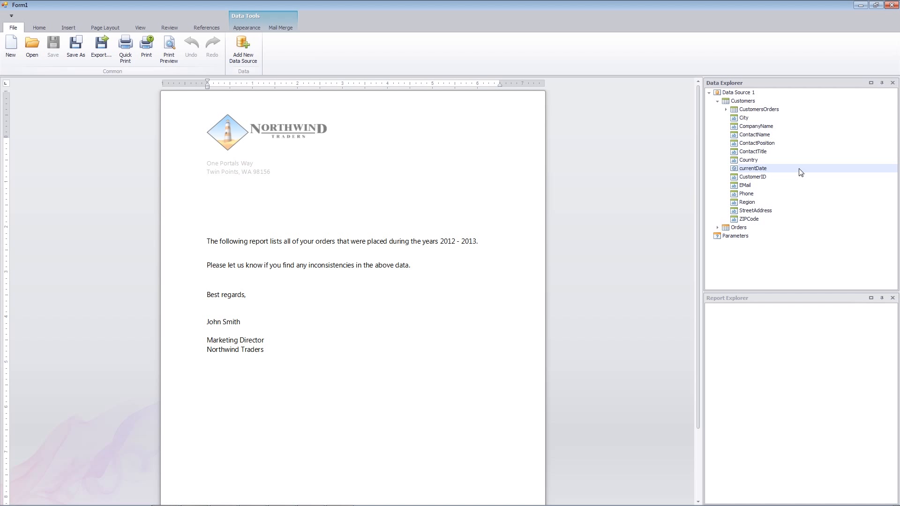
{"action": "mouse_move", "coordinate": [799, 172]}
{"action": "left_mouse_down"}
{"action": "mouse_move", "coordinate": [539, 177]}
{"action": "mouse_move", "coordinate": [423, 190]}
{"action": "mouse_move", "coordinate": [423, 201]}
{"action": "left_mouse_up"}
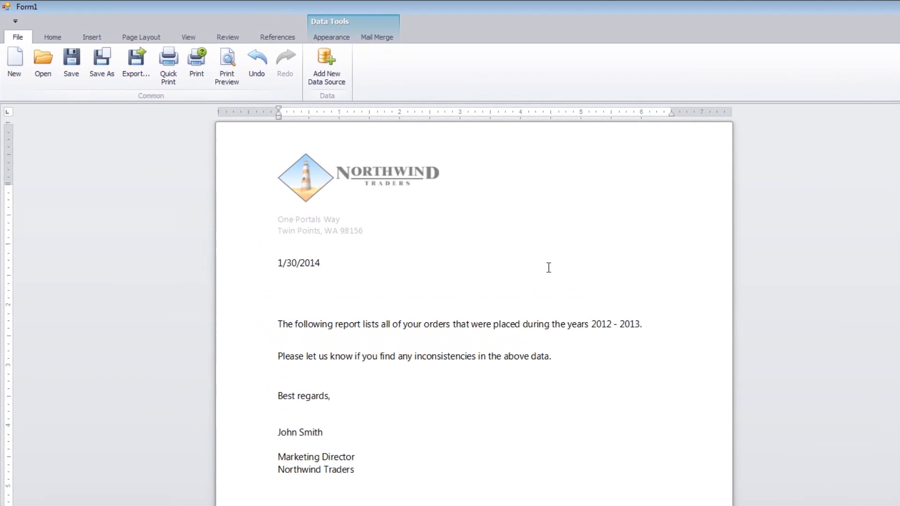
{"action": "double_click", "coordinate": [316, 266]}
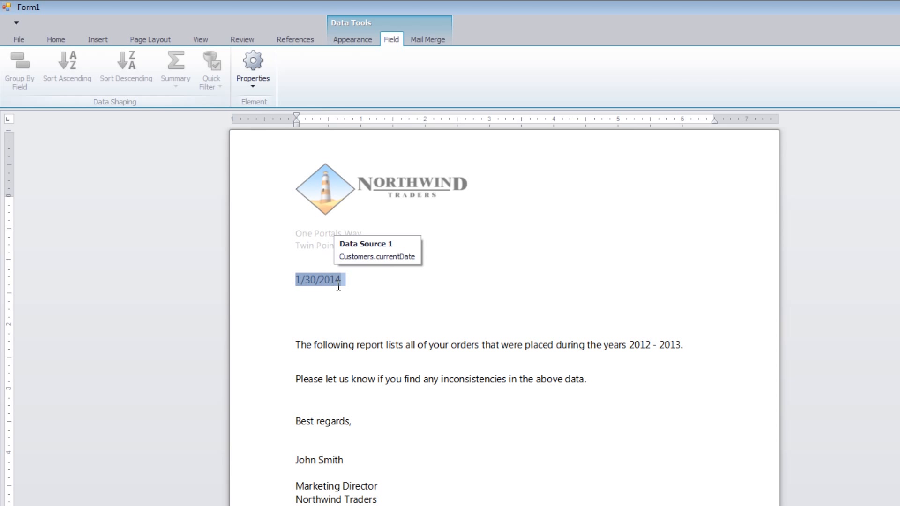
{"action": "left_click", "coordinate": [256, 88]}
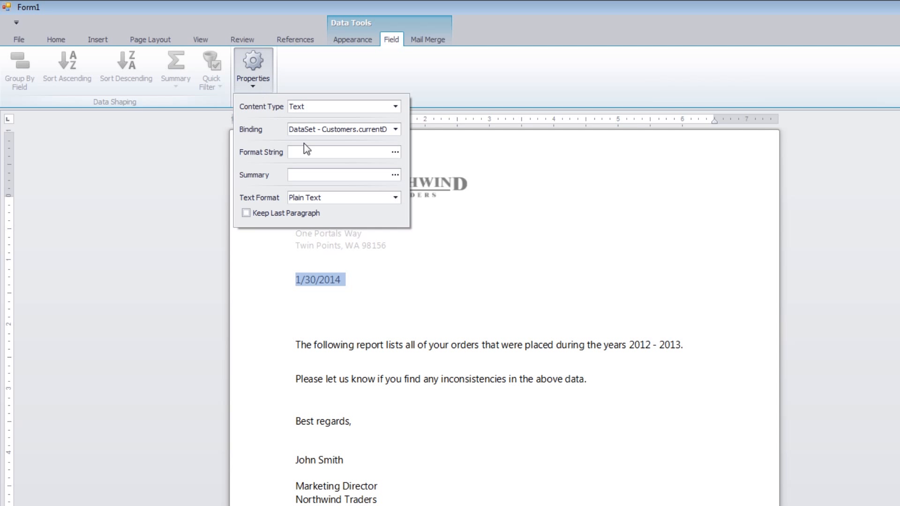
{"action": "left_click", "coordinate": [395, 151]}
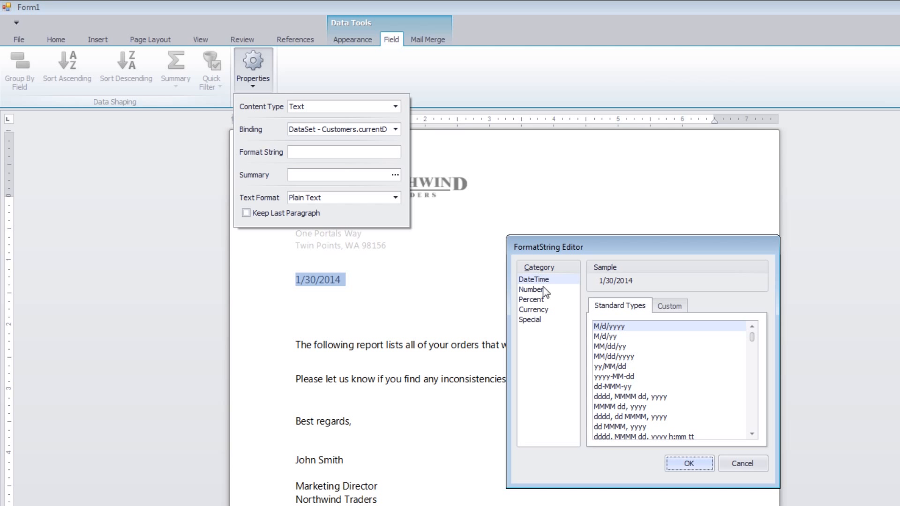
{"action": "left_click", "coordinate": [677, 307]}
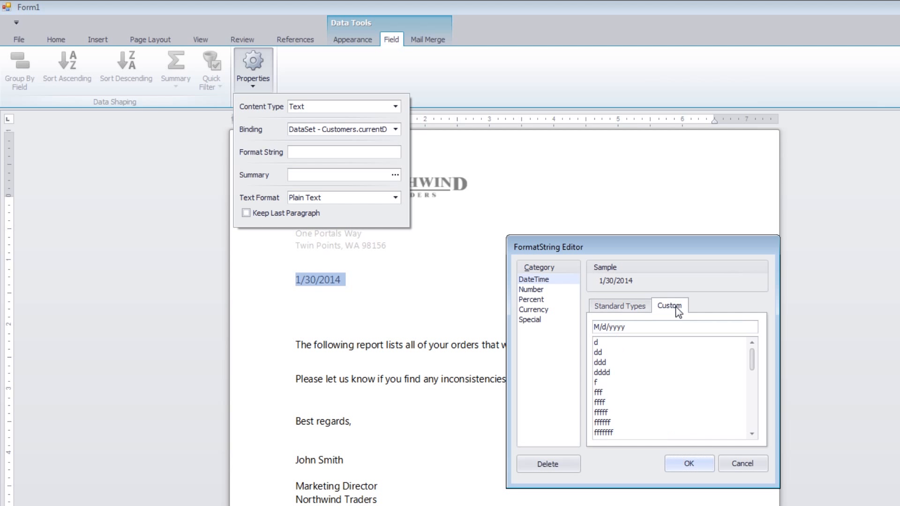
{"action": "left_click_drag", "start_coordinate": [654, 327], "coordinate": [593, 326]}
{"action": "type", "text": "MMMM dd, yyyy"}
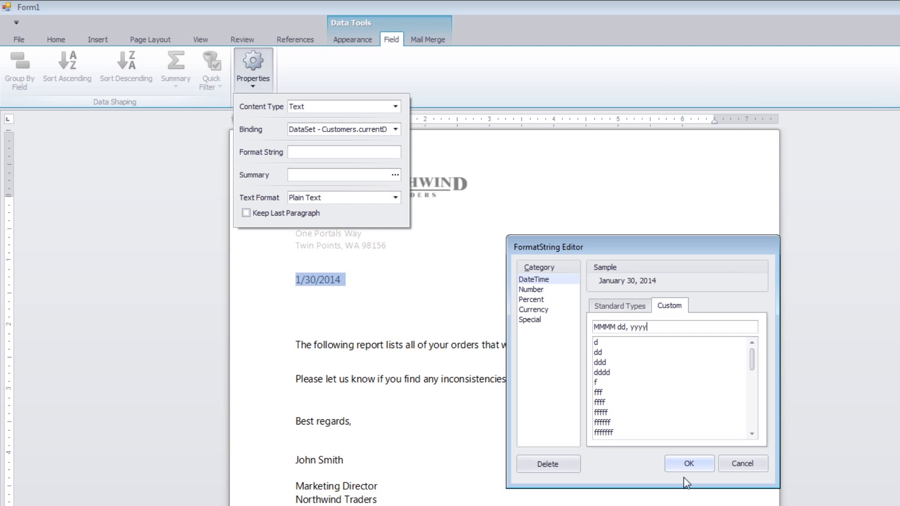
{"action": "left_click", "coordinate": [691, 465]}
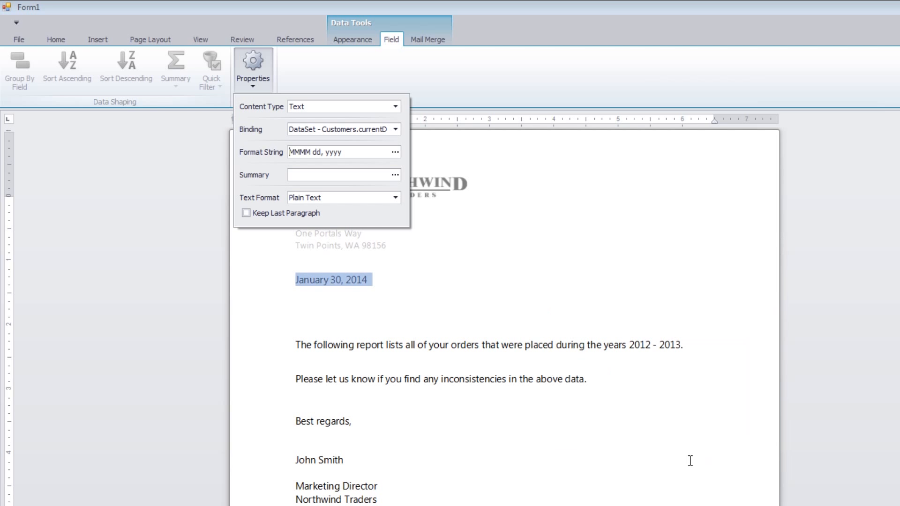
{"action": "left_click", "coordinate": [426, 294]}
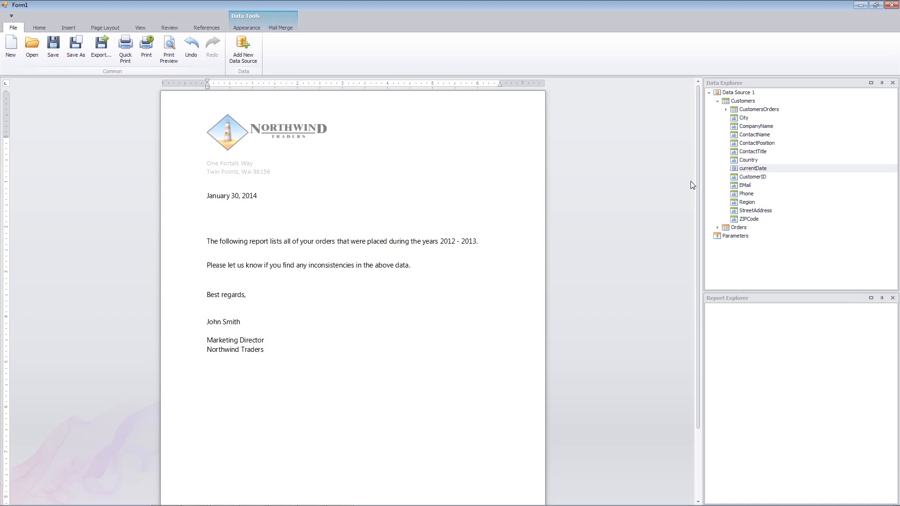
Step: Insert the ContactTitle field below the date, followed by a period and the ContactName field
{"action": "left_click_drag", "start_coordinate": [751, 152], "coordinate": [379, 213]}
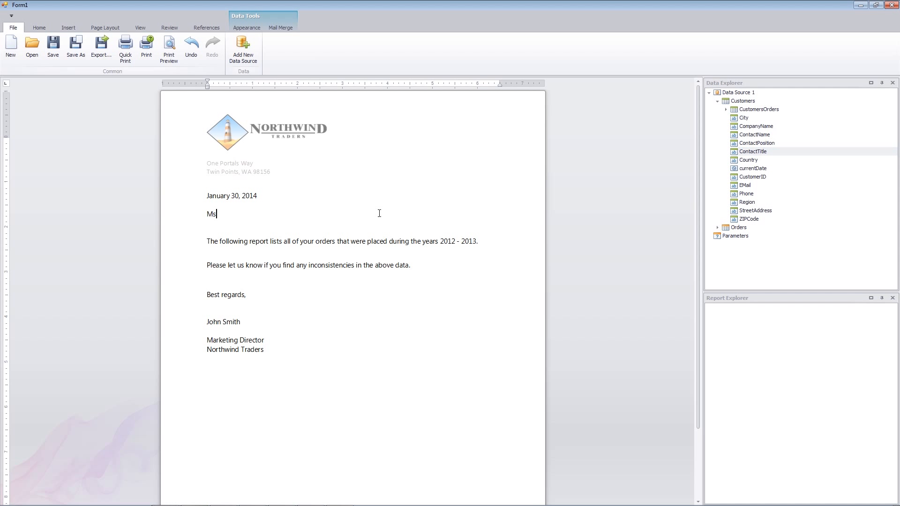
{"action": "type", "text": "."}
{"action": "left_click_drag", "start_coordinate": [767, 138], "coordinate": [425, 216]}
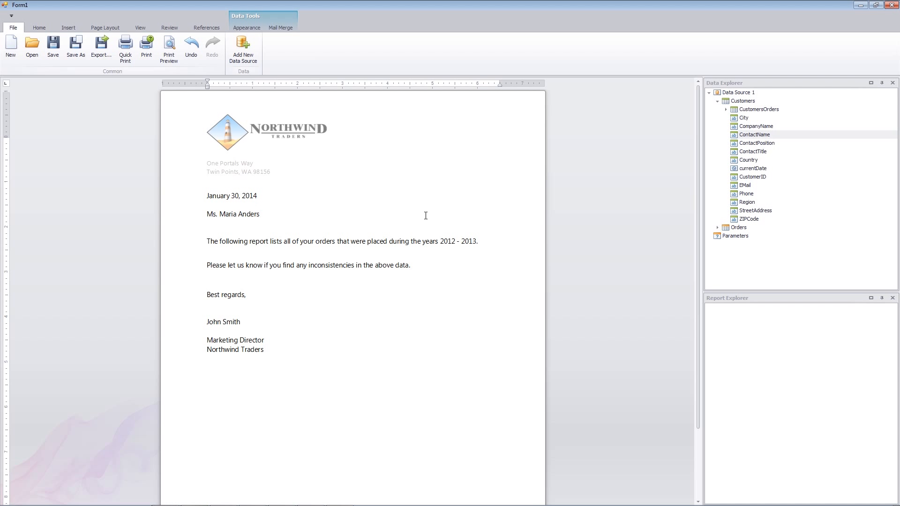
Step: Add a line below the contact name with the ContactPosition field, the word "at" and the CompanyName field
{"action": "key", "text": "Return"}
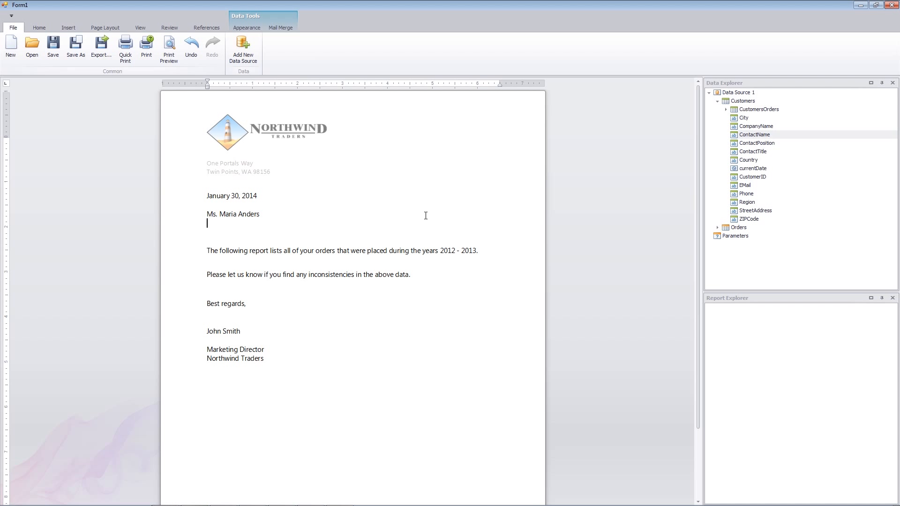
{"action": "mouse_move", "coordinate": [754, 143]}
{"action": "left_mouse_down"}
{"action": "mouse_move", "coordinate": [436, 204]}
{"action": "mouse_move", "coordinate": [412, 235]}
{"action": "mouse_move", "coordinate": [402, 226]}
{"action": "left_mouse_up"}
{"action": "type", "text": "a"}
{"action": "type", "text": "t"}
{"action": "mouse_move", "coordinate": [756, 126]}
{"action": "left_mouse_down"}
{"action": "mouse_move", "coordinate": [437, 185]}
{"action": "mouse_move", "coordinate": [371, 224]}
{"action": "left_mouse_up"}
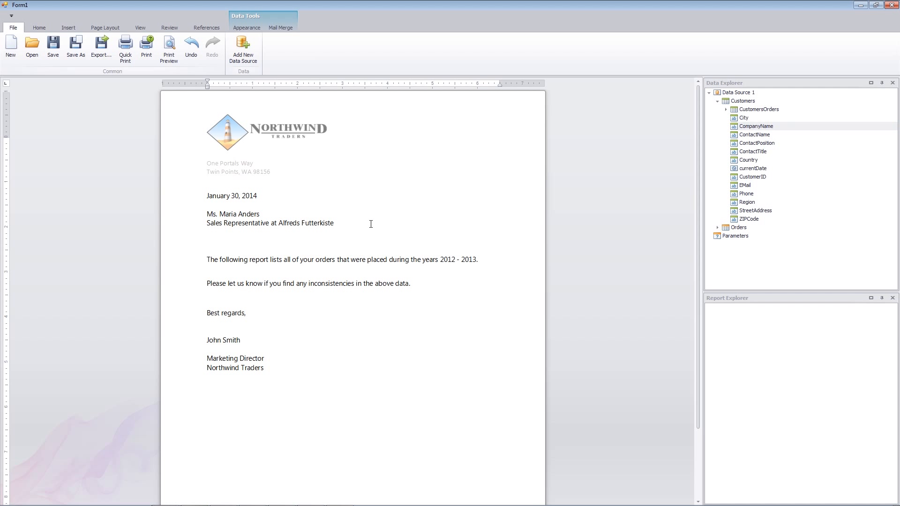
Step: Add the StreetAddress field on its own line and the City and ZIPCode fields, separated by a comma, on the line below
{"action": "mouse_move", "coordinate": [749, 211]}
{"action": "left_mouse_down"}
{"action": "mouse_move", "coordinate": [526, 251]}
{"action": "mouse_move", "coordinate": [454, 241]}
{"action": "mouse_move", "coordinate": [451, 232]}
{"action": "left_mouse_up"}
{"action": "key", "text": "Return"}
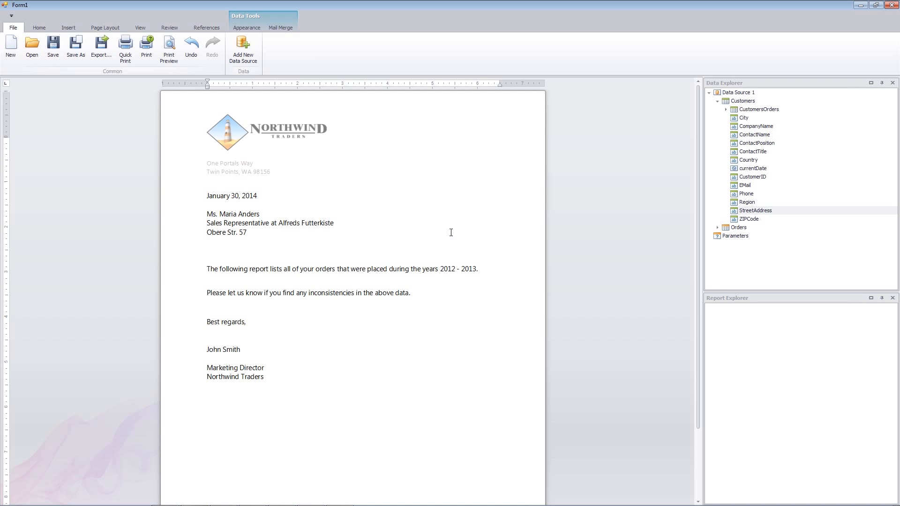
{"action": "mouse_move", "coordinate": [753, 120]}
{"action": "left_mouse_down"}
{"action": "mouse_move", "coordinate": [640, 141]}
{"action": "mouse_move", "coordinate": [462, 240]}
{"action": "left_mouse_up"}
{"action": "type", "text": ","}
{"action": "left_click_drag", "start_coordinate": [748, 218], "coordinate": [499, 245]}
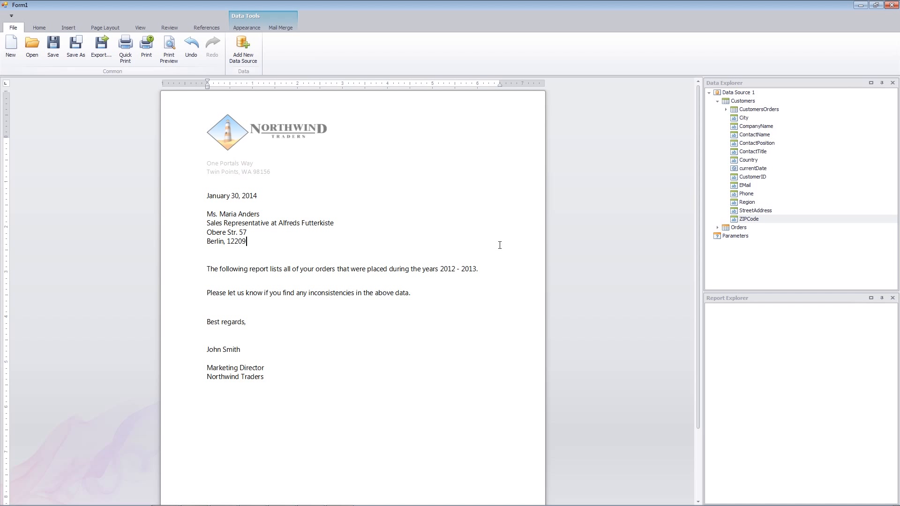
Step: Add a salutation below the recipient address: "Dear", the ContactTitle field with a period, the ContactName field and a colon
{"action": "key", "text": "Return"}
{"action": "key", "text": "Return"}
{"action": "type", "text": "Dear"}
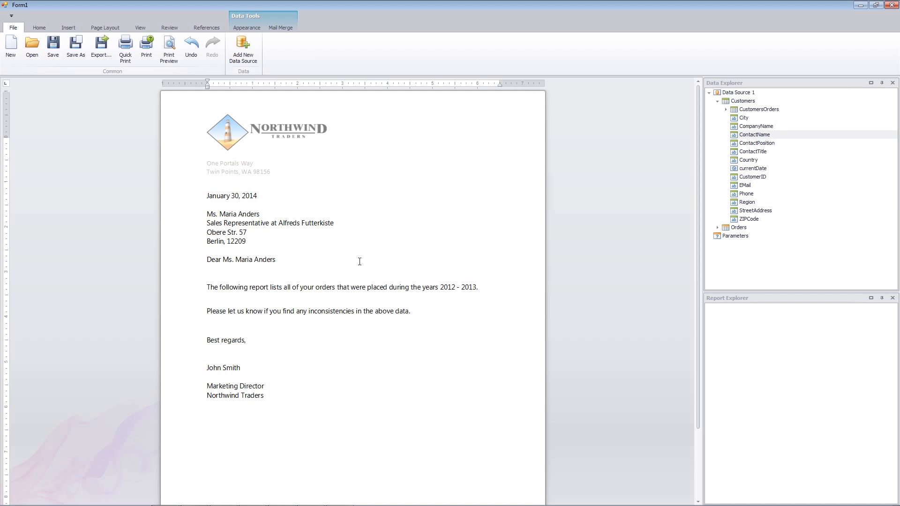
{"action": "type", "text": ":"}
Step: Insert a table of the CustomersOrders fields Order ID, Order Date, Shipped Date and Freight below the introductory sentence, separated by a blank line
{"action": "left_click", "coordinate": [726, 109]}
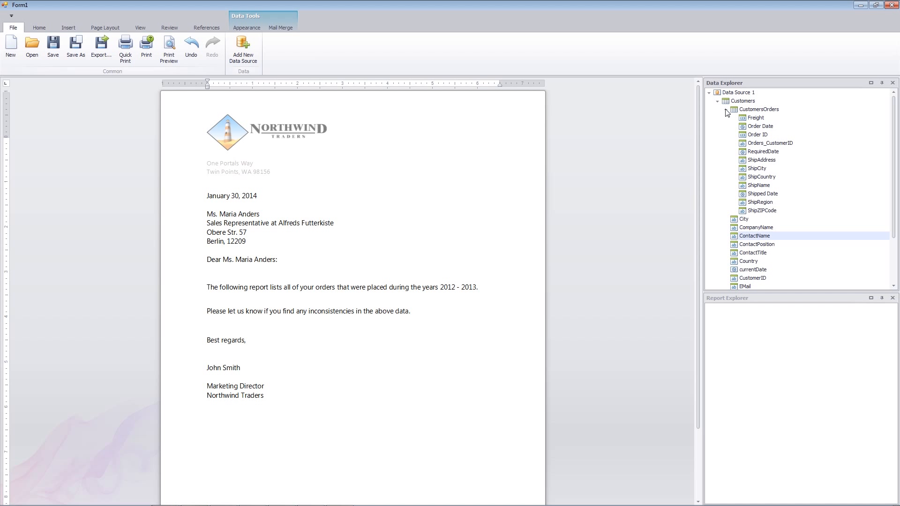
{"action": "left_click", "coordinate": [781, 135]}
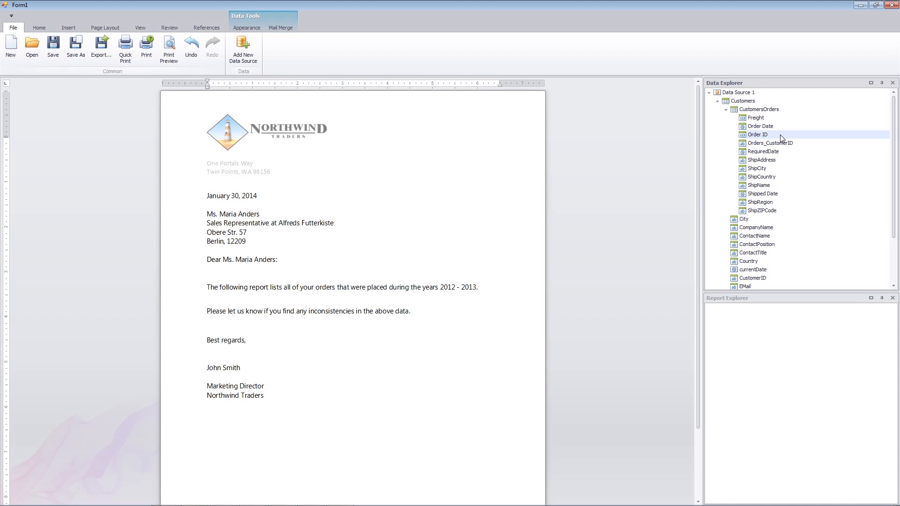
{"action": "left_click", "coordinate": [797, 127], "text": "ctrl"}
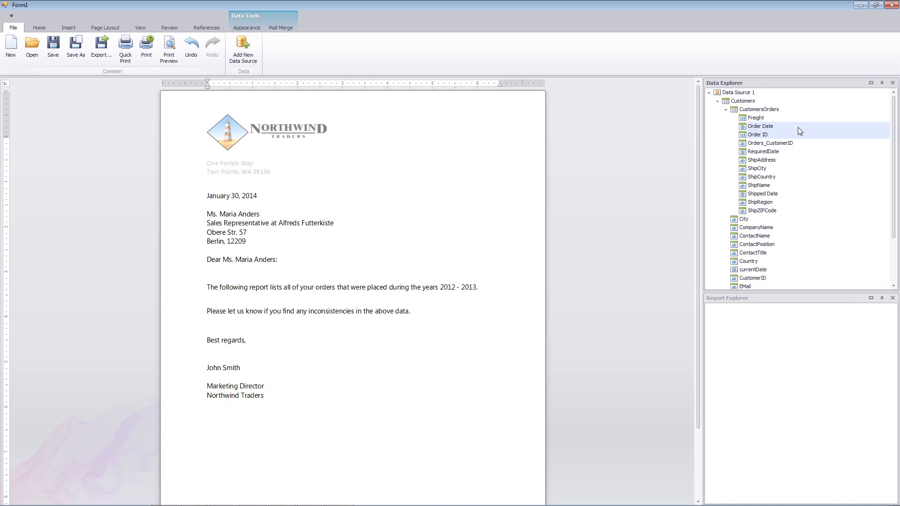
{"action": "left_click", "coordinate": [786, 195], "text": "ctrl"}
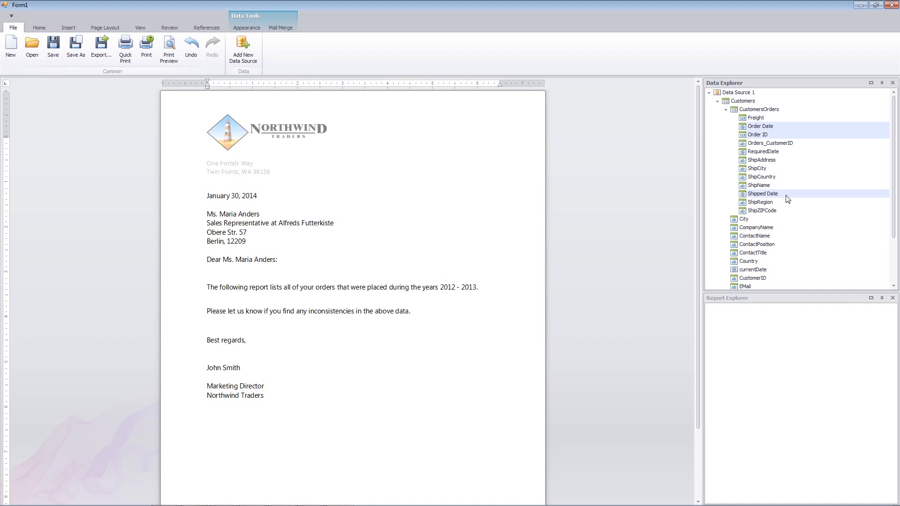
{"action": "left_click", "coordinate": [791, 118], "text": "ctrl"}
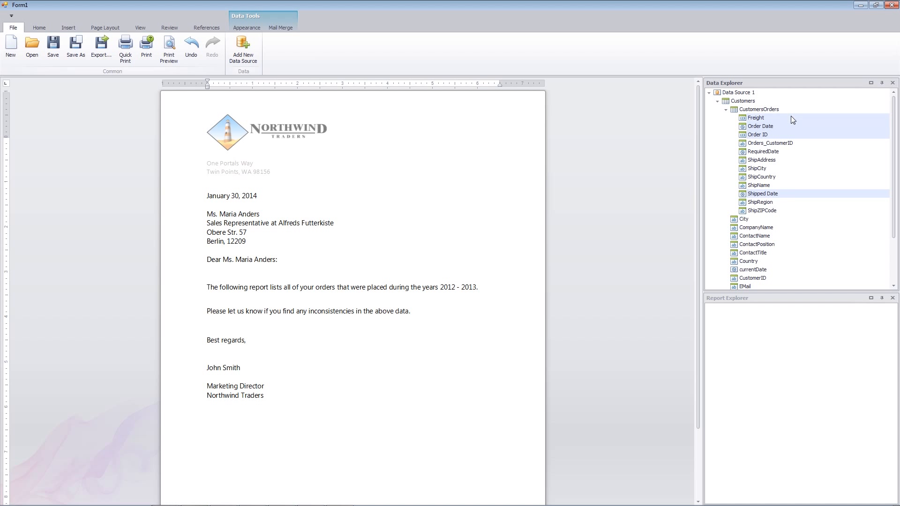
{"action": "left_click_drag", "start_coordinate": [795, 127], "coordinate": [492, 313]}
{"action": "left_click", "coordinate": [506, 286]}
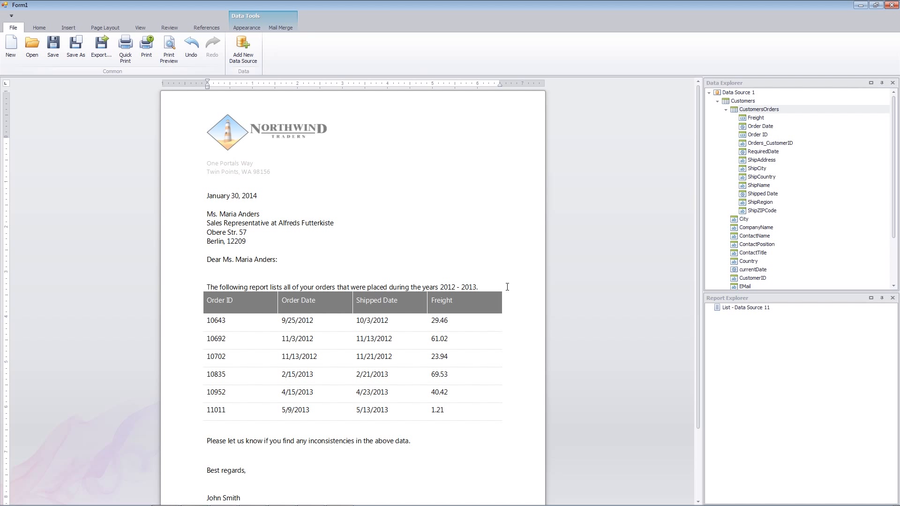
{"action": "key", "text": "Return"}
Step: Start a filter on the orders list with a condition that Order Date "Is between" two values
{"action": "scroll", "coordinate": [525, 293], "scroll_direction": "down", "scroll_amount": 1}
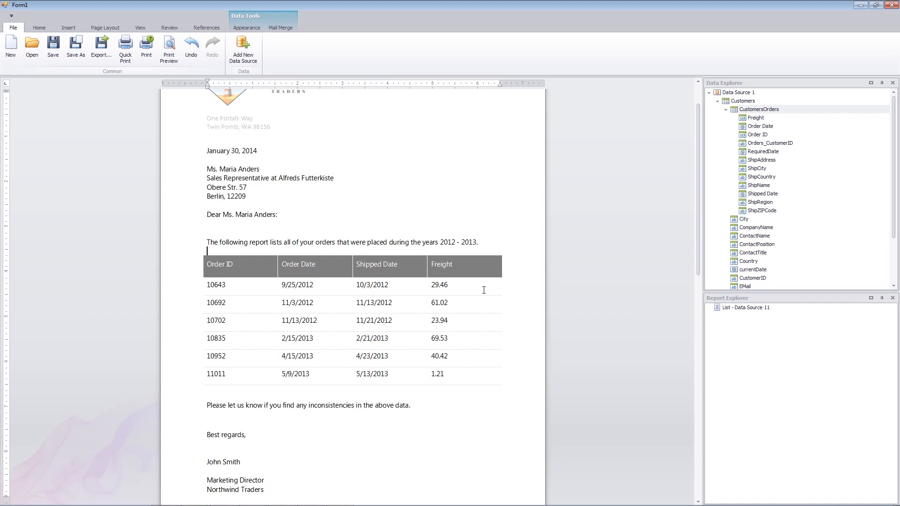
{"action": "left_click", "coordinate": [306, 288]}
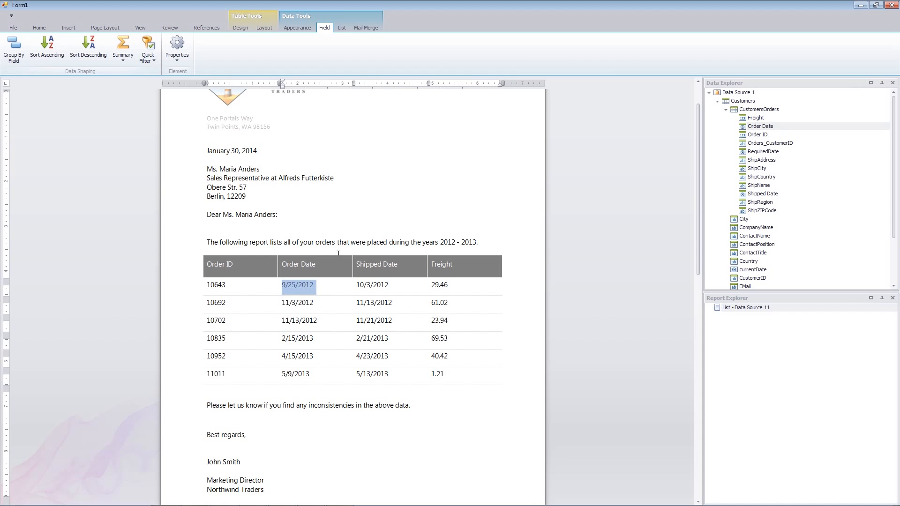
{"action": "left_click", "coordinate": [342, 28]}
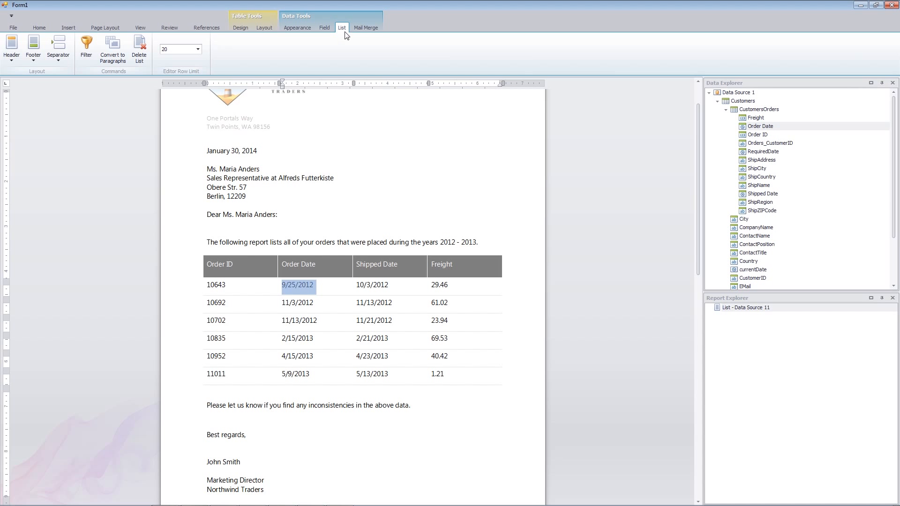
{"action": "left_click", "coordinate": [85, 52]}
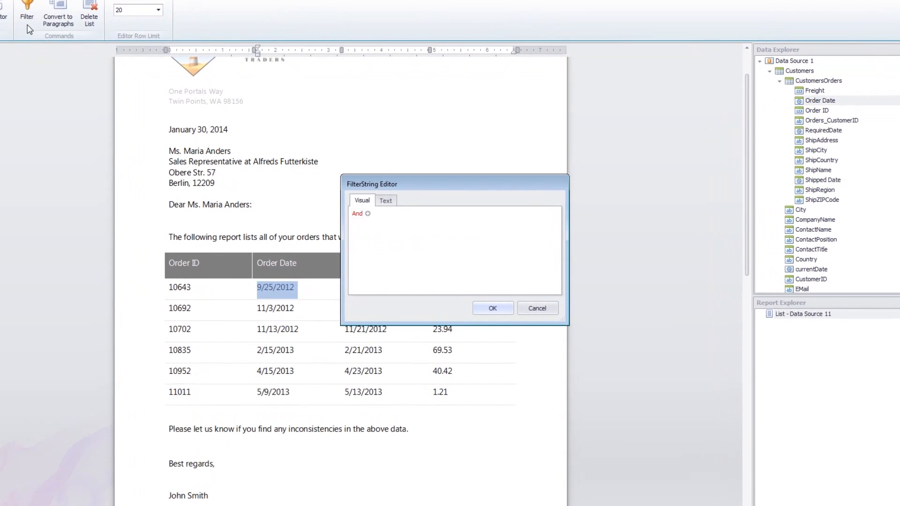
{"action": "left_click", "coordinate": [348, 194]}
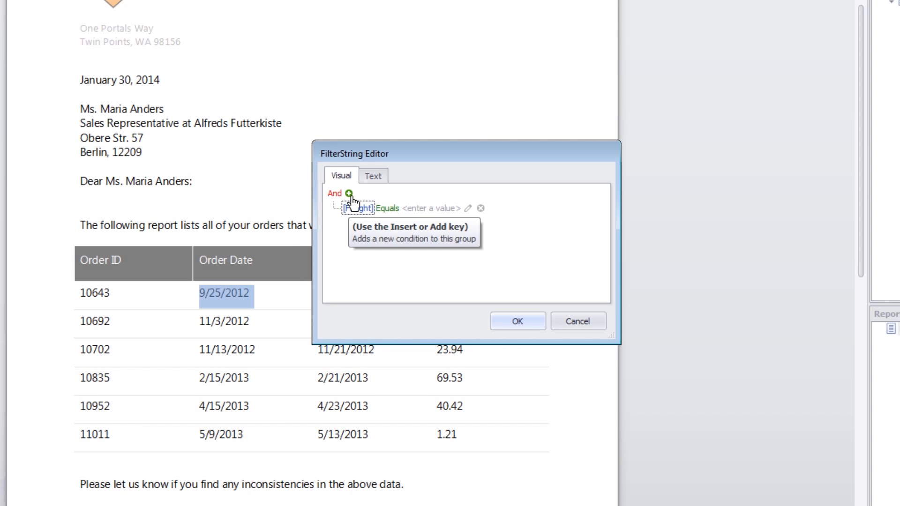
{"action": "left_click", "coordinate": [359, 208]}
{"action": "left_click", "coordinate": [388, 233]}
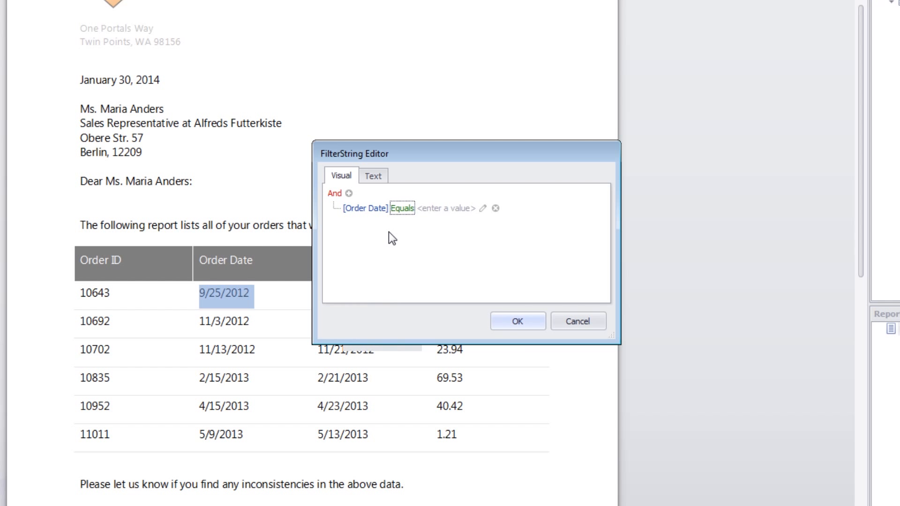
{"action": "left_click", "coordinate": [406, 210]}
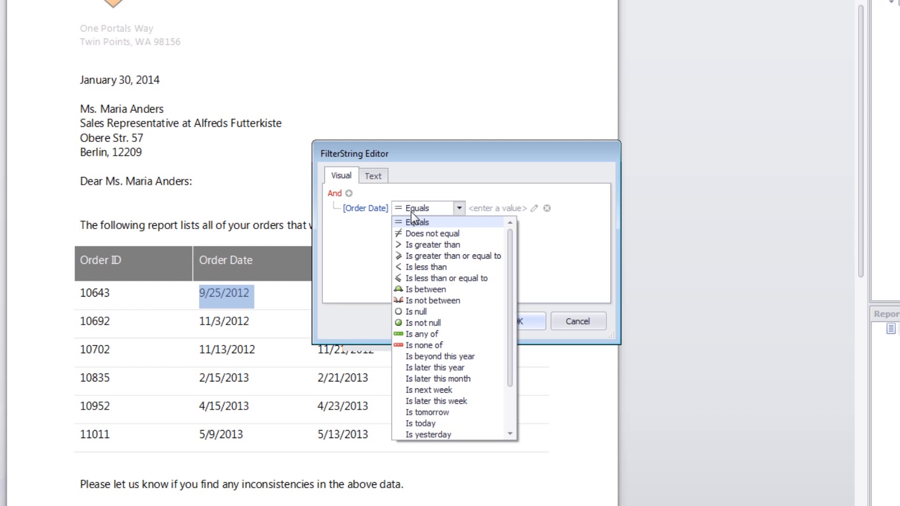
{"action": "left_click", "coordinate": [473, 287]}
Step: Set the start date of the Order Date filter range to 1/1/2013
{"action": "left_click", "coordinate": [461, 213]}
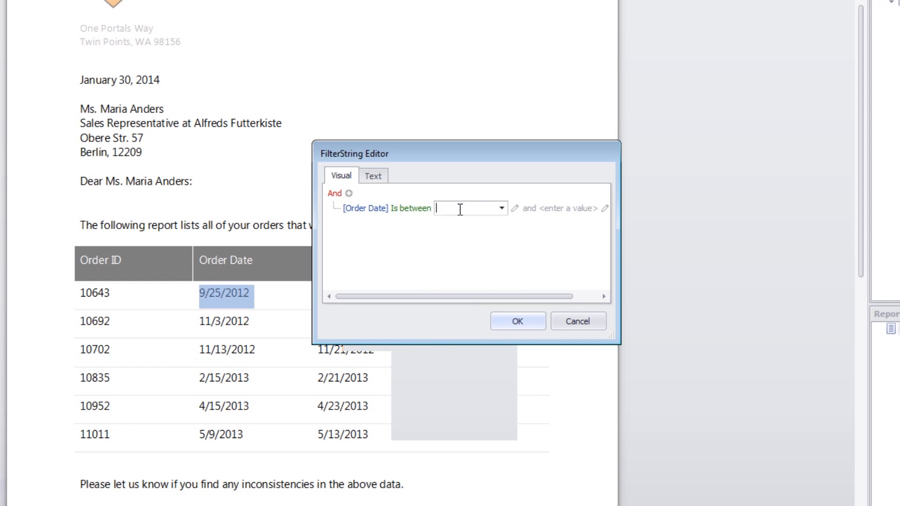
{"action": "left_click", "coordinate": [501, 208]}
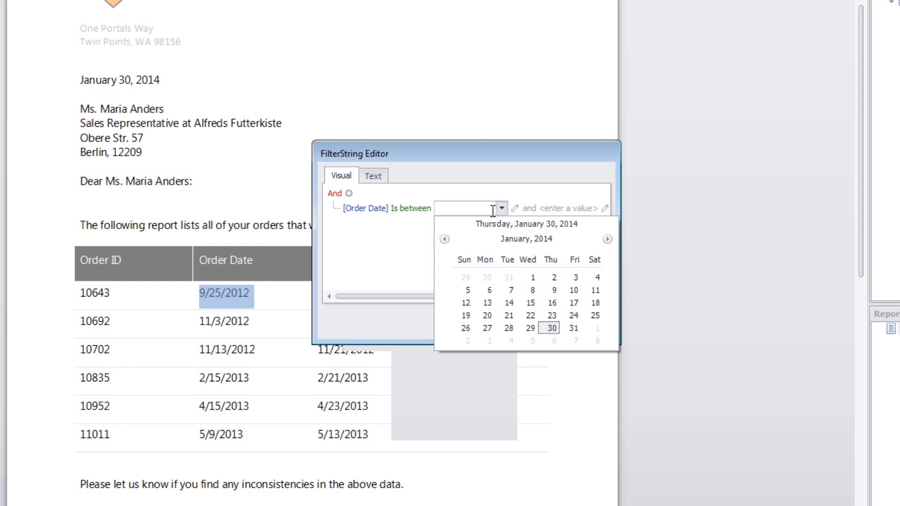
{"action": "left_click", "coordinate": [514, 240]}
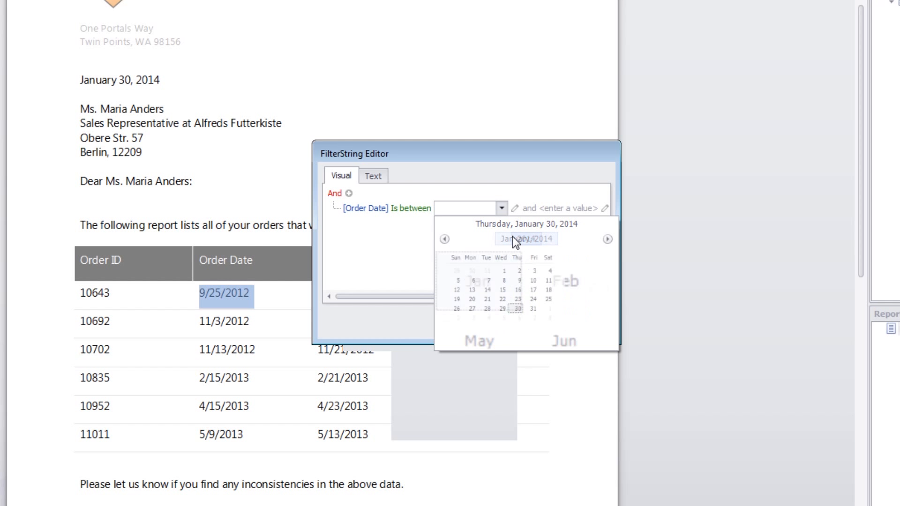
{"action": "left_click", "coordinate": [520, 239]}
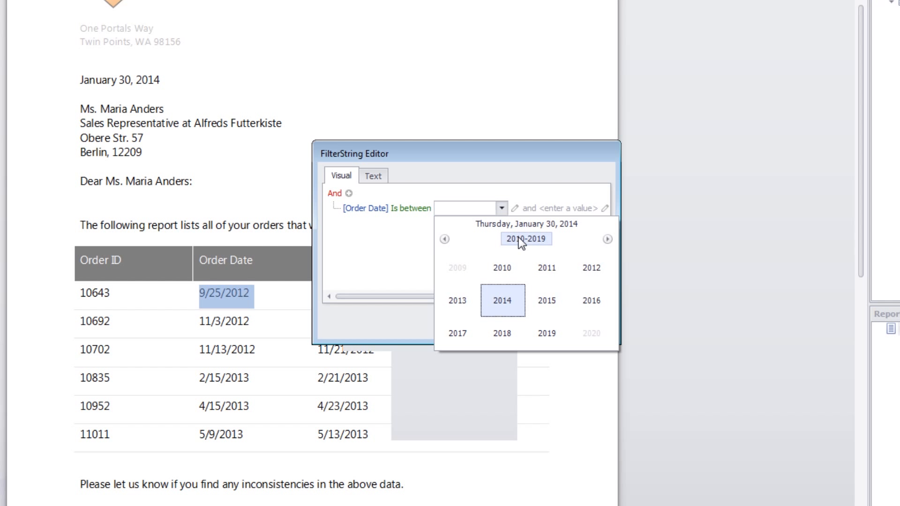
{"action": "left_click", "coordinate": [456, 299]}
{"action": "left_click", "coordinate": [463, 268]}
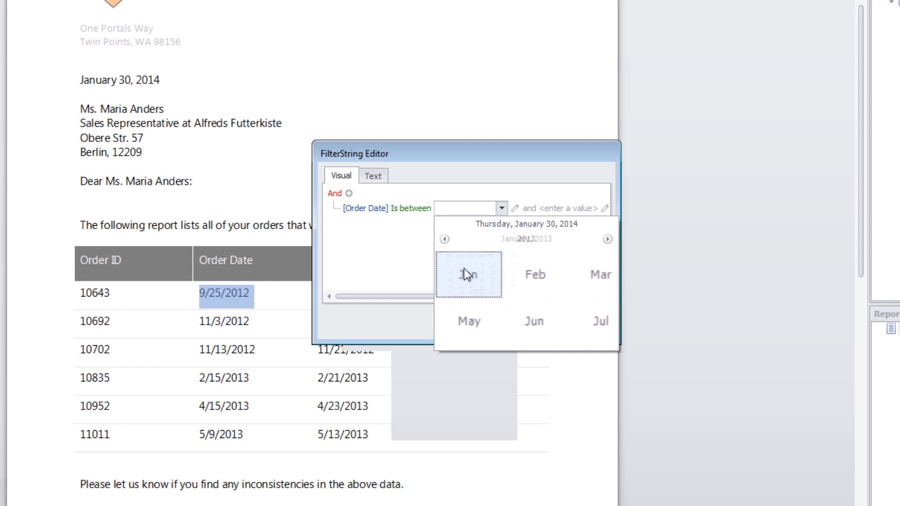
{"action": "left_click", "coordinate": [510, 277]}
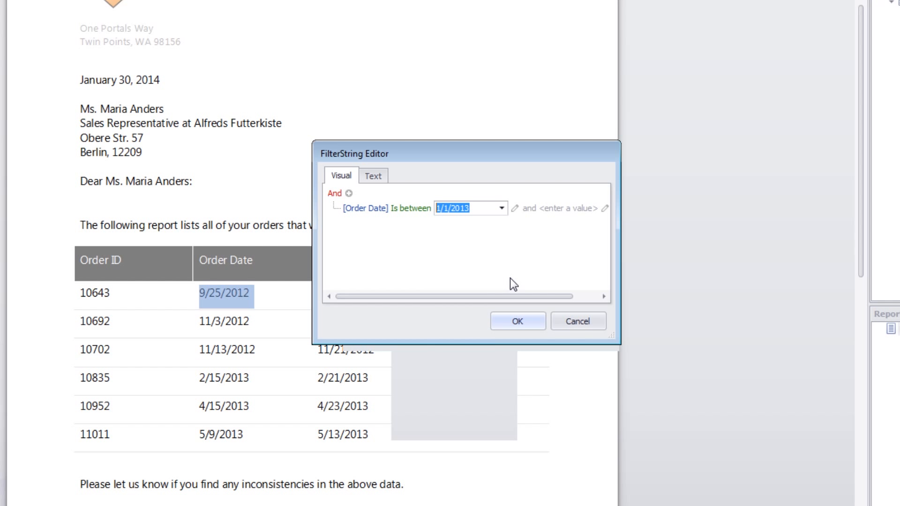
Step: Set the end date of the Order Date range to December 31, 2013 and apply the filter to the orders list
{"action": "left_click", "coordinate": [527, 209]}
{"action": "left_click", "coordinate": [564, 208]}
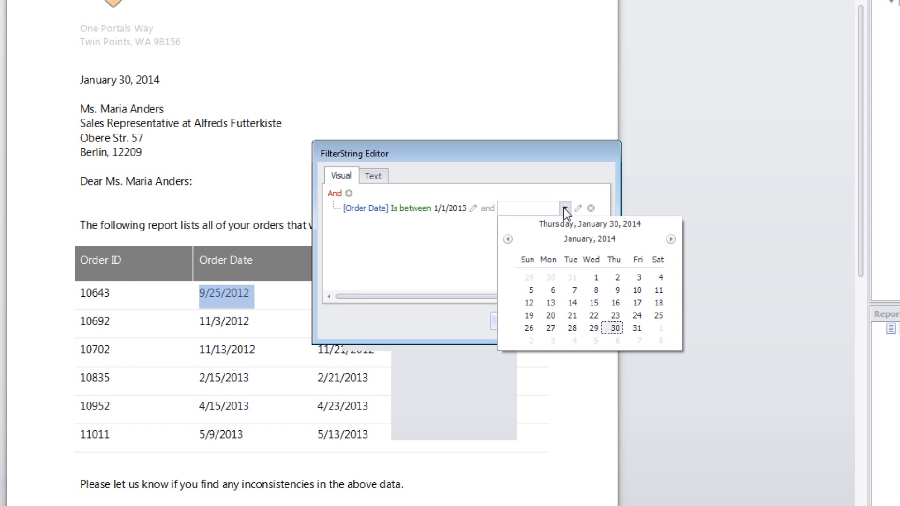
{"action": "left_click", "coordinate": [564, 240]}
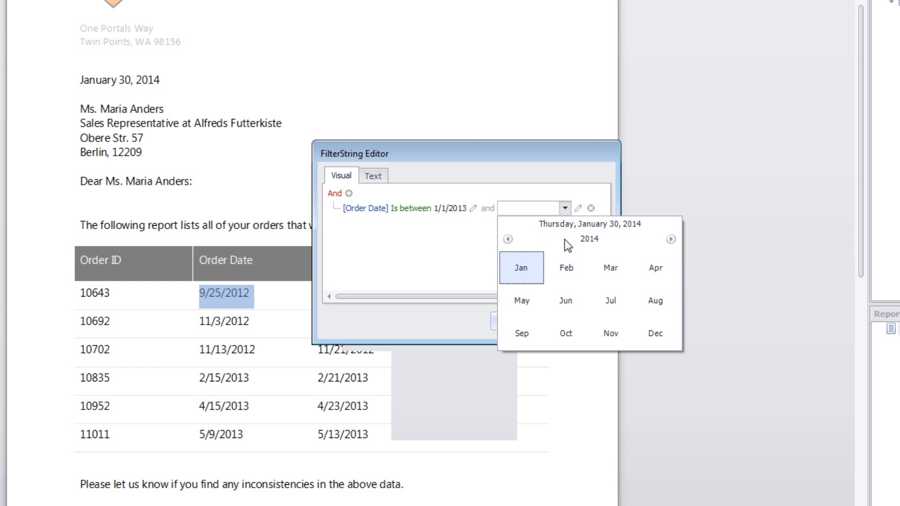
{"action": "left_click", "coordinate": [581, 239]}
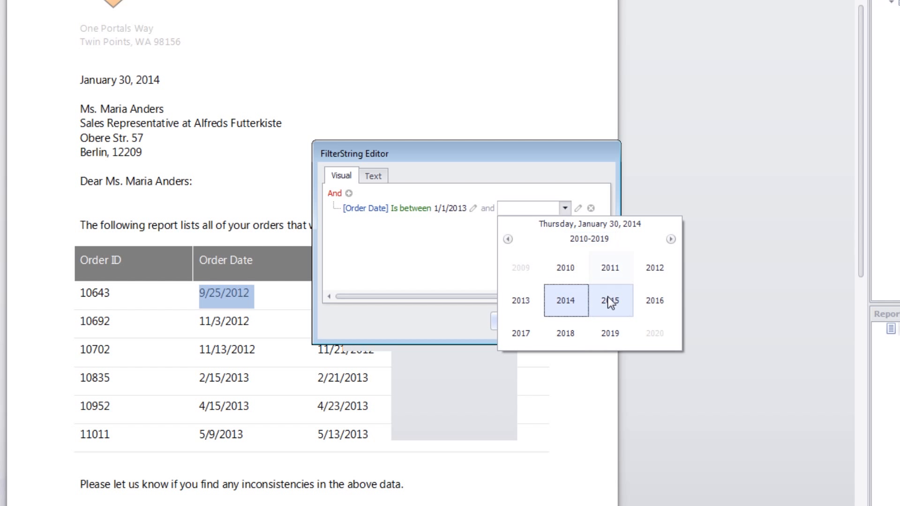
{"action": "left_click", "coordinate": [527, 307]}
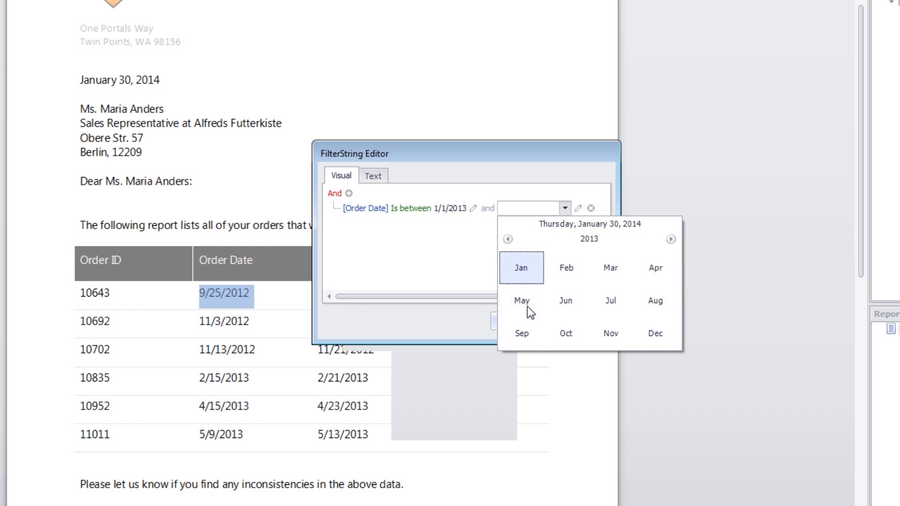
{"action": "left_click", "coordinate": [656, 337]}
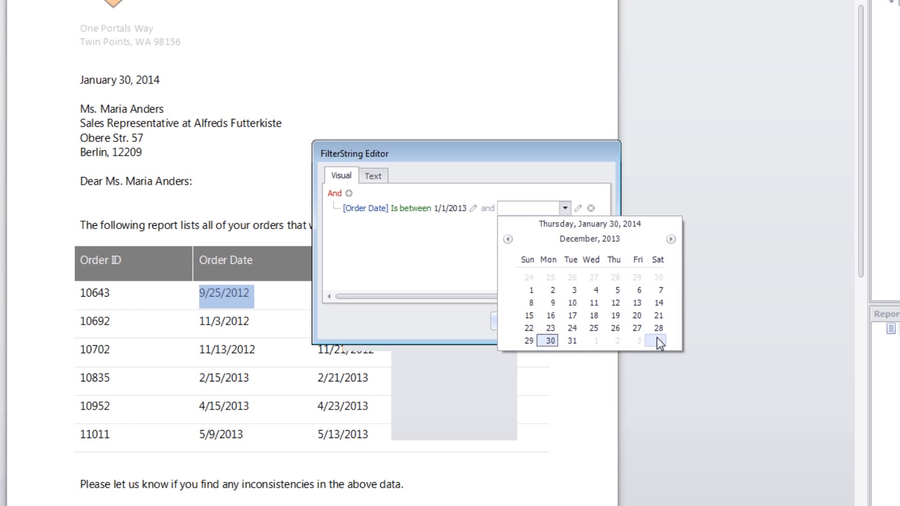
{"action": "left_click", "coordinate": [572, 340]}
{"action": "left_click", "coordinate": [533, 324]}
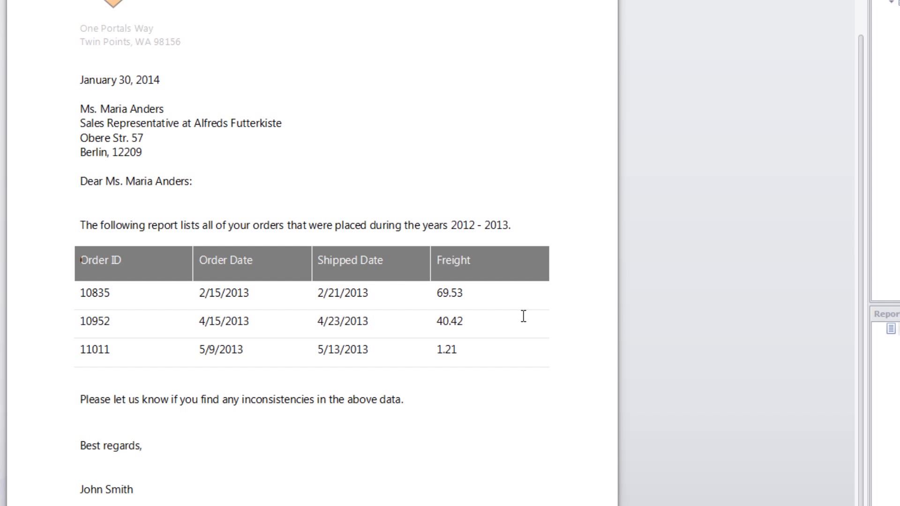
Step: Edit the introductory sentence above the table so it ends with "during the year 2013."
{"action": "left_click", "coordinate": [448, 227]}
{"action": "key", "text": "BackSpace"}
{"action": "key", "text": "Right"}
{"action": "key", "text": "ctrl+shift+Right"}
{"action": "key", "text": "ctrl+shift+Right"}
{"action": "key", "text": "BackSpace"}
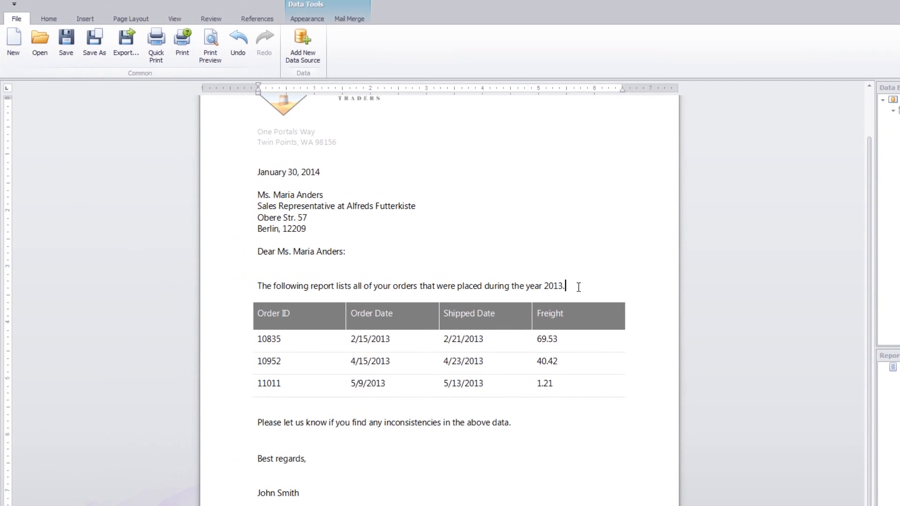
Step: Apply the custom date format "dd MMMM" to the Order Date field in the orders table
{"action": "left_click", "coordinate": [370, 338]}
{"action": "left_click", "coordinate": [216, 59]}
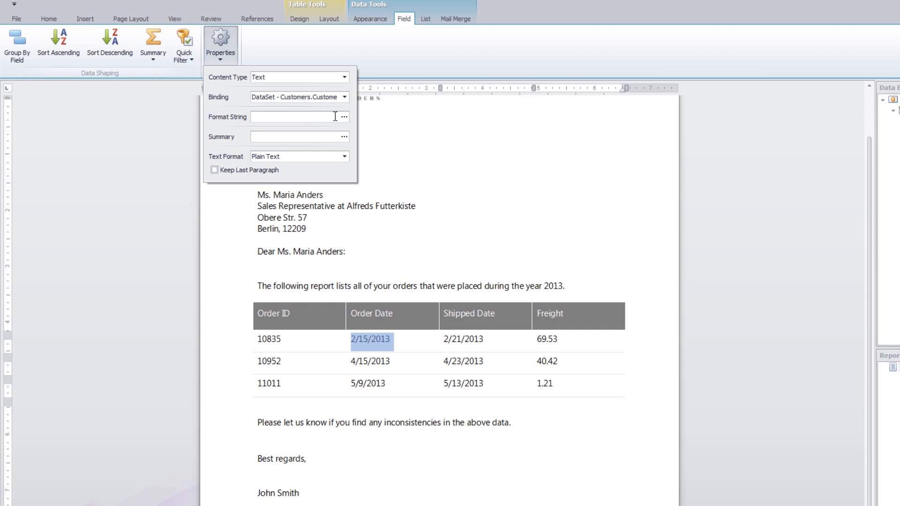
{"action": "left_click", "coordinate": [344, 117]}
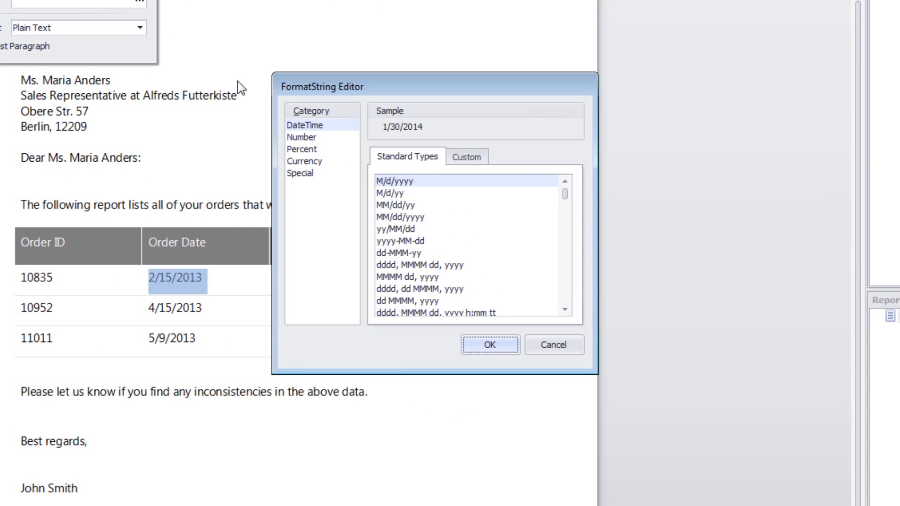
{"action": "left_click", "coordinate": [464, 158]}
{"action": "left_click_drag", "start_coordinate": [441, 187], "coordinate": [353, 190]}
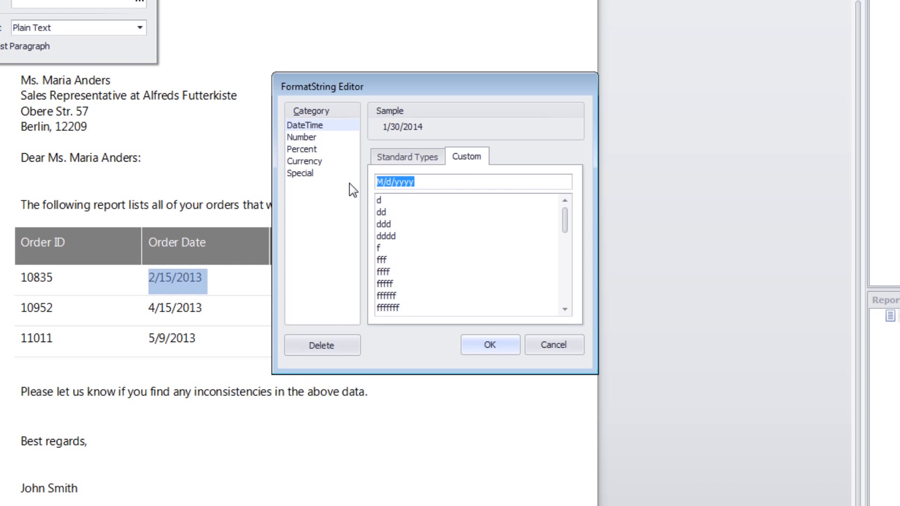
{"action": "type", "text": "dd MMMM"}
{"action": "left_click", "coordinate": [490, 345]}
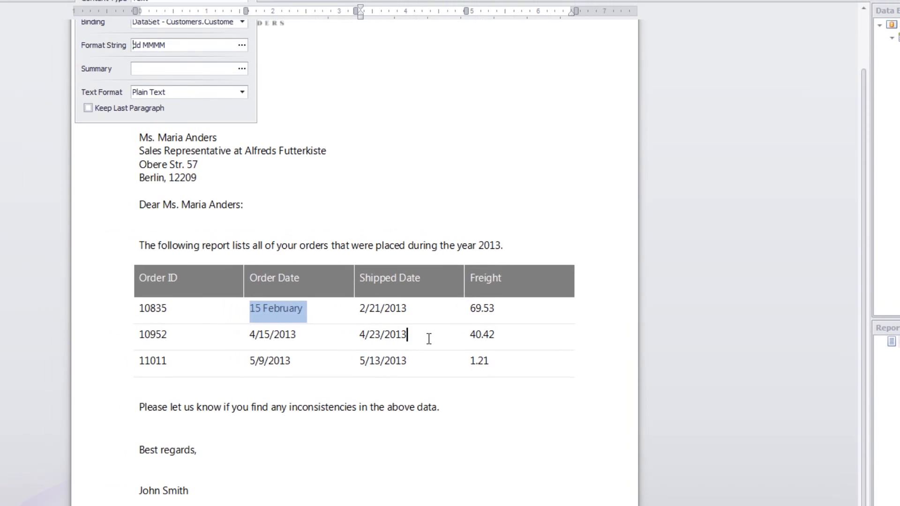
Step: Give the Shipped Date field in the orders table the custom date format "dd MMMM"
{"action": "left_click", "coordinate": [390, 311]}
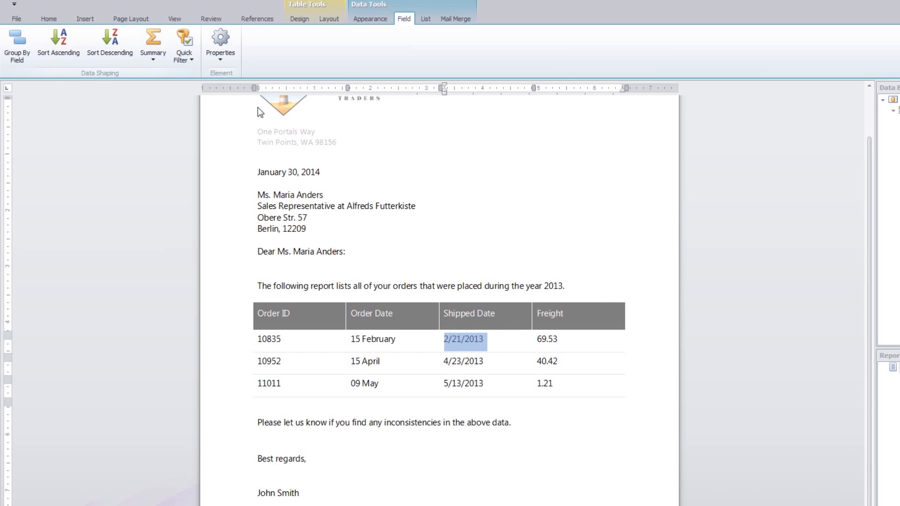
{"action": "left_click", "coordinate": [220, 42]}
{"action": "left_click", "coordinate": [345, 117]}
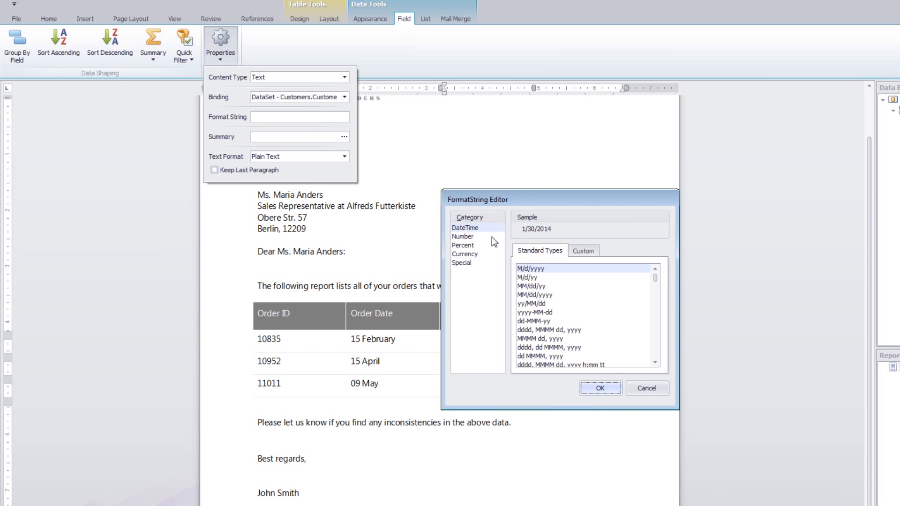
{"action": "left_click", "coordinate": [579, 252]}
{"action": "left_click_drag", "start_coordinate": [552, 270], "coordinate": [491, 268]}
{"action": "type", "text": "dd MMMM"}
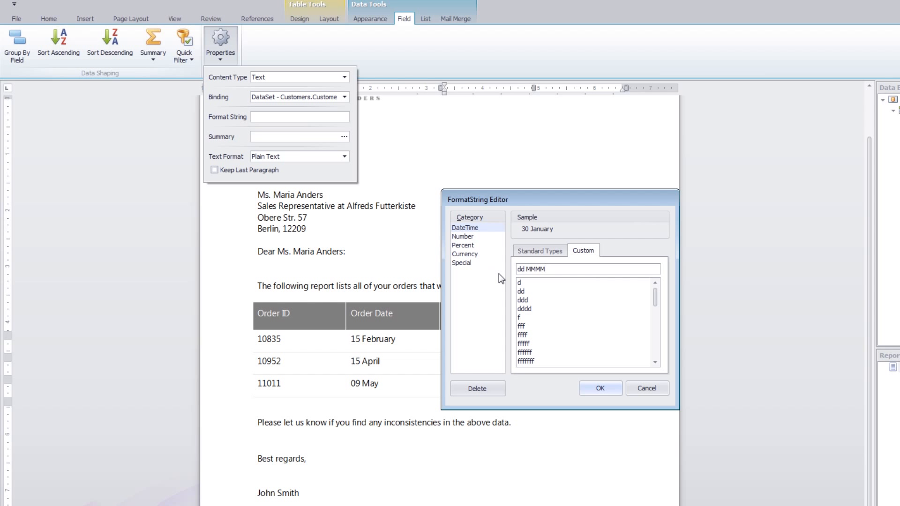
{"action": "left_click", "coordinate": [599, 388]}
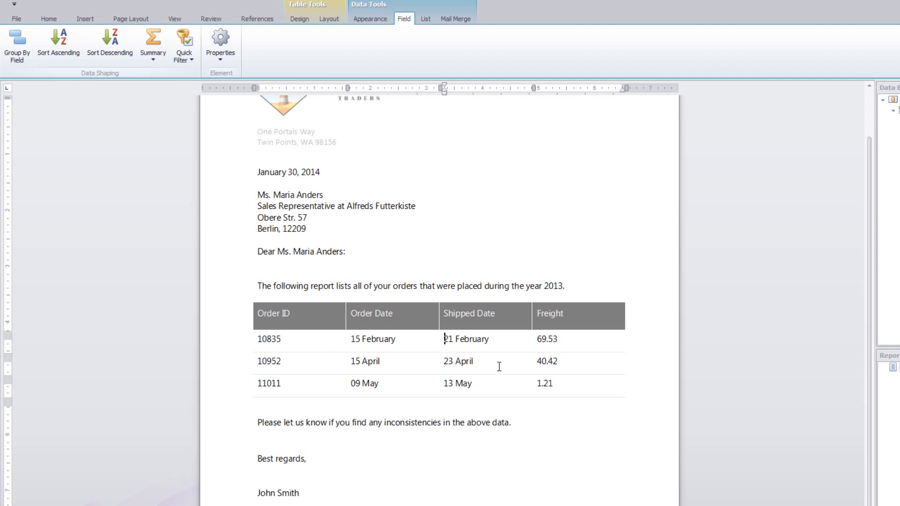
Step: Apply the standard currency format "$0.00" to the Freight field in the orders table
{"action": "double_click", "coordinate": [550, 342]}
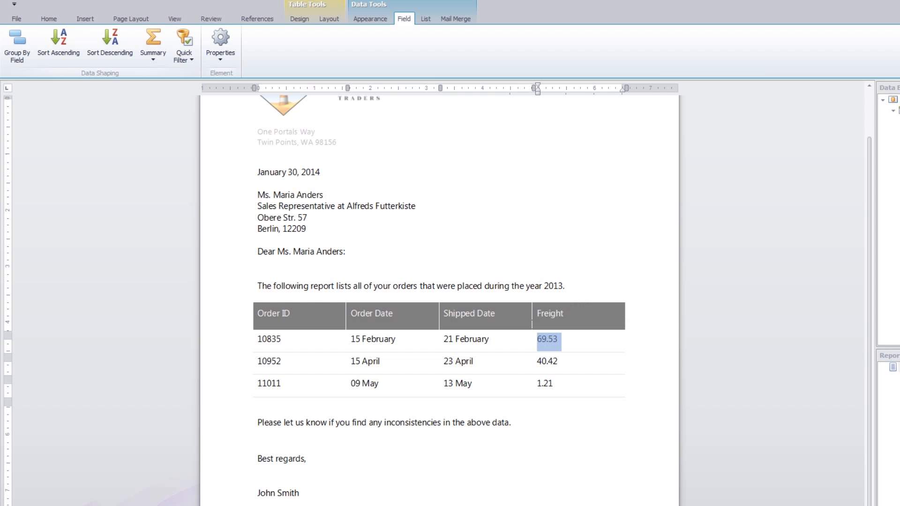
{"action": "left_click", "coordinate": [226, 61]}
{"action": "left_click", "coordinate": [344, 116]}
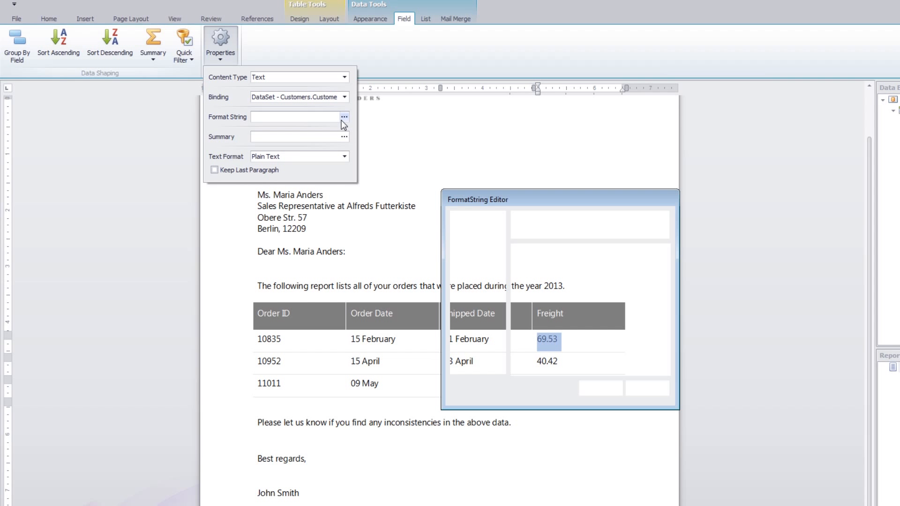
{"action": "left_click", "coordinate": [473, 254]}
{"action": "left_click", "coordinate": [552, 270]}
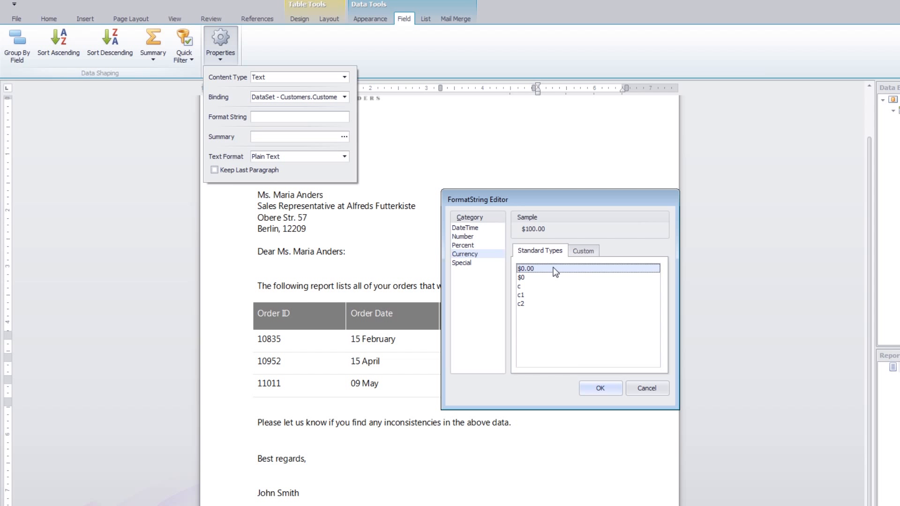
{"action": "left_click", "coordinate": [599, 388]}
{"action": "left_click", "coordinate": [589, 365]}
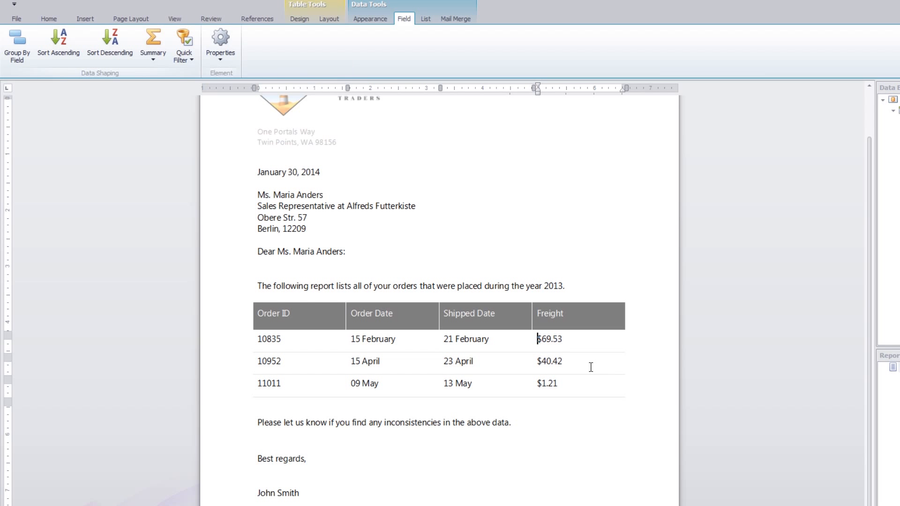
Step: Right-align the Freight values within their cells in the orders table
{"action": "right_click", "coordinate": [579, 339]}
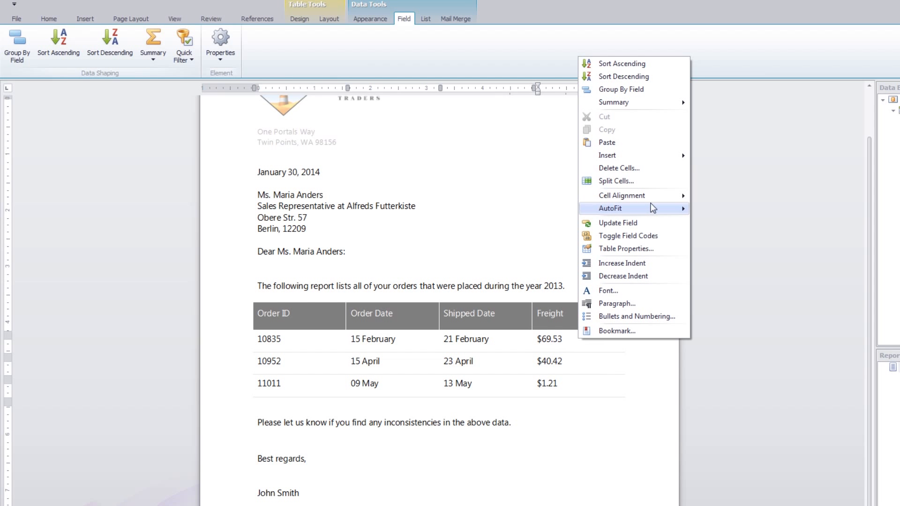
{"action": "mouse_move", "coordinate": [658, 199]}
{"action": "left_click", "coordinate": [759, 262]}
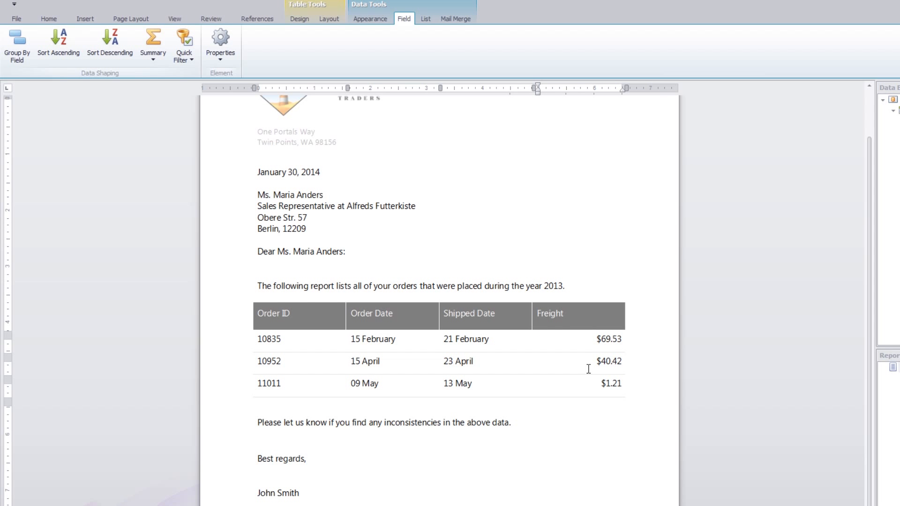
Step: Add a Sum summary for the Freight field to the orders table
{"action": "left_click", "coordinate": [606, 347]}
{"action": "right_click", "coordinate": [608, 342]}
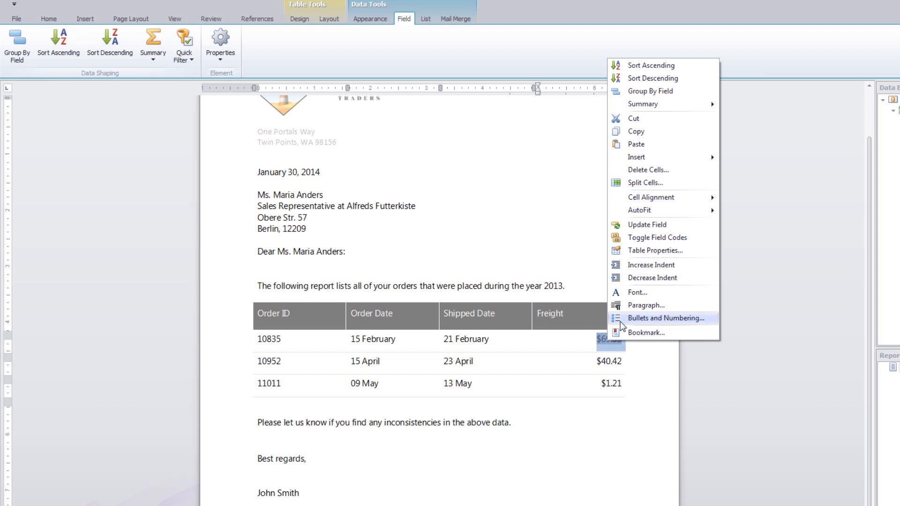
{"action": "mouse_move", "coordinate": [680, 113]}
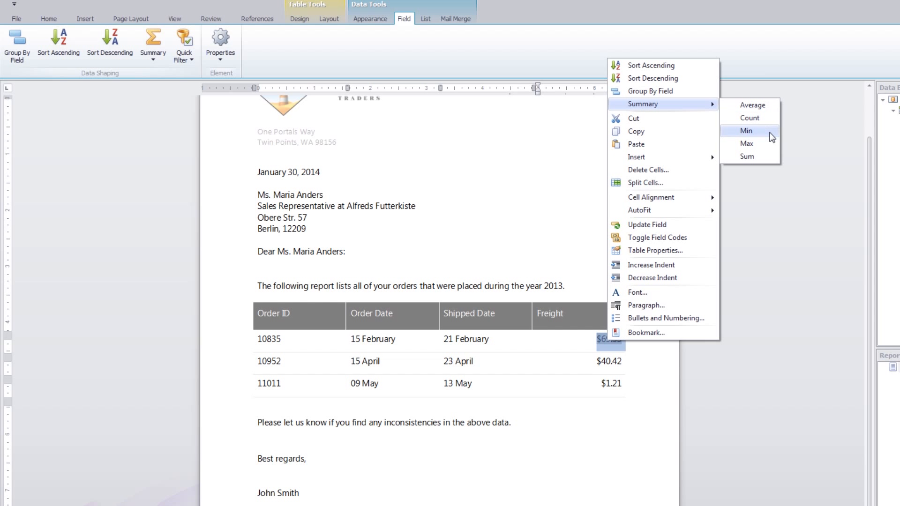
{"action": "left_click", "coordinate": [763, 157]}
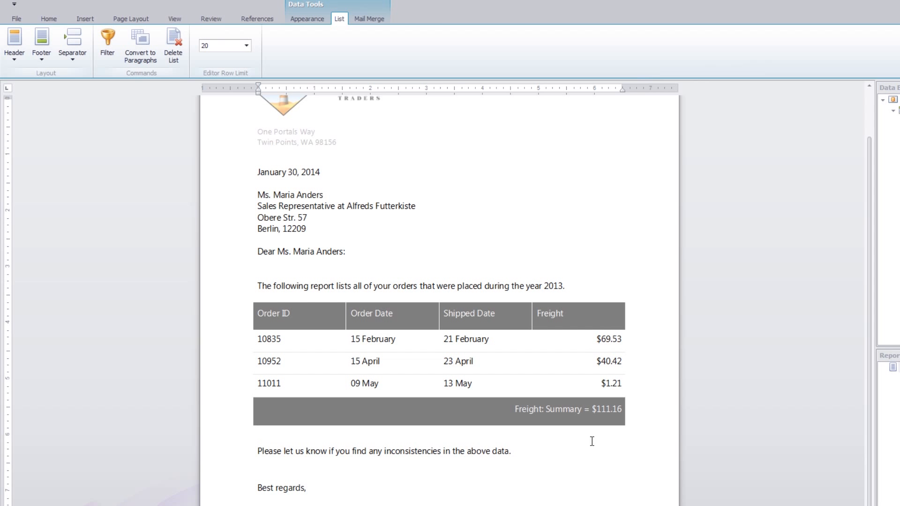
Step: Insert an empty column before the Order ID column of the orders table
{"action": "left_click", "coordinate": [314, 342]}
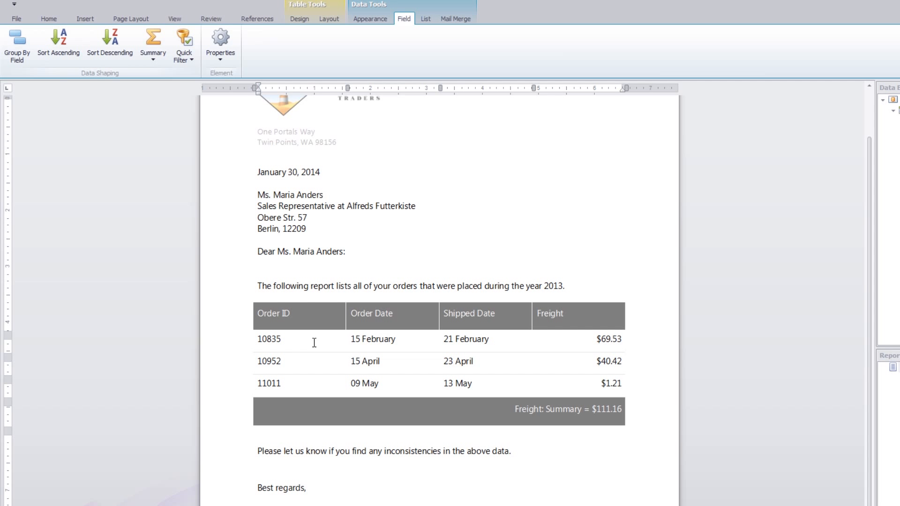
{"action": "right_click", "coordinate": [314, 343]}
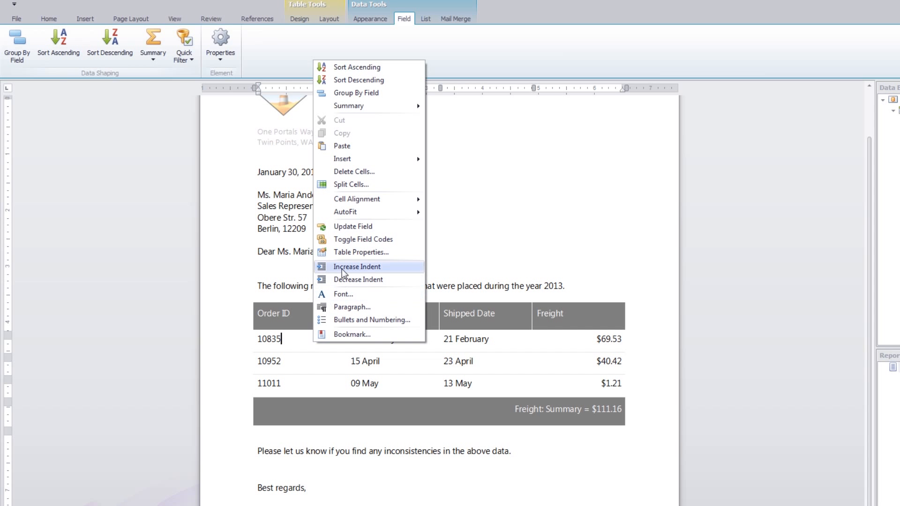
{"action": "mouse_move", "coordinate": [380, 162]}
{"action": "left_click", "coordinate": [479, 159]}
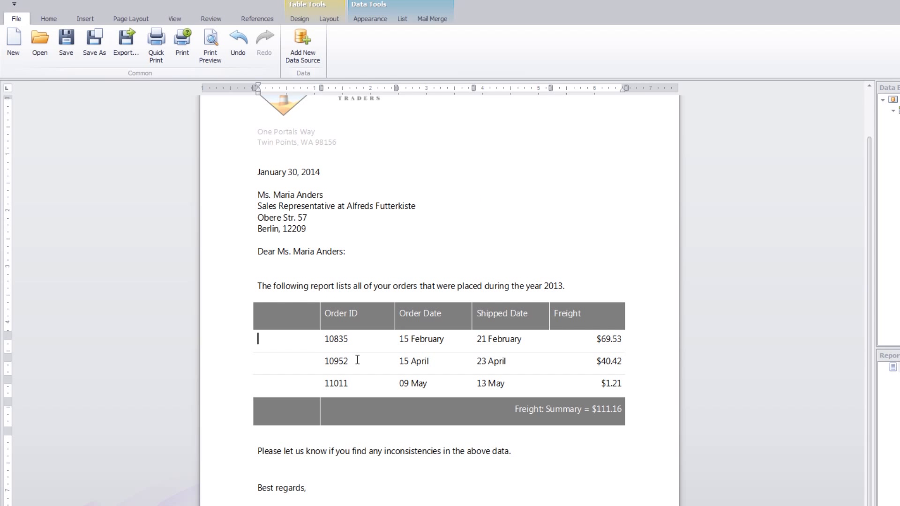
Step: Fill the empty first column of the orders table with row numbers and title its header "#"
{"action": "double_click", "coordinate": [348, 360]}
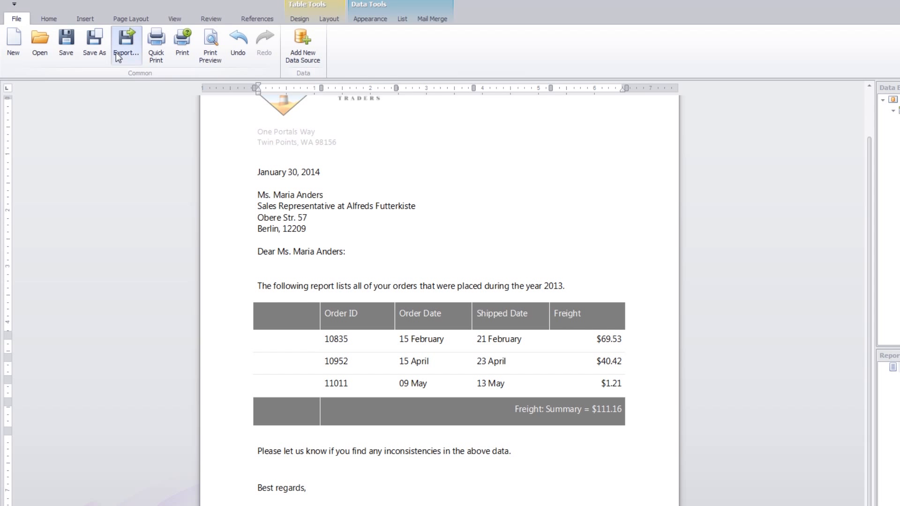
{"action": "left_click", "coordinate": [91, 17]}
{"action": "left_click", "coordinate": [270, 47]}
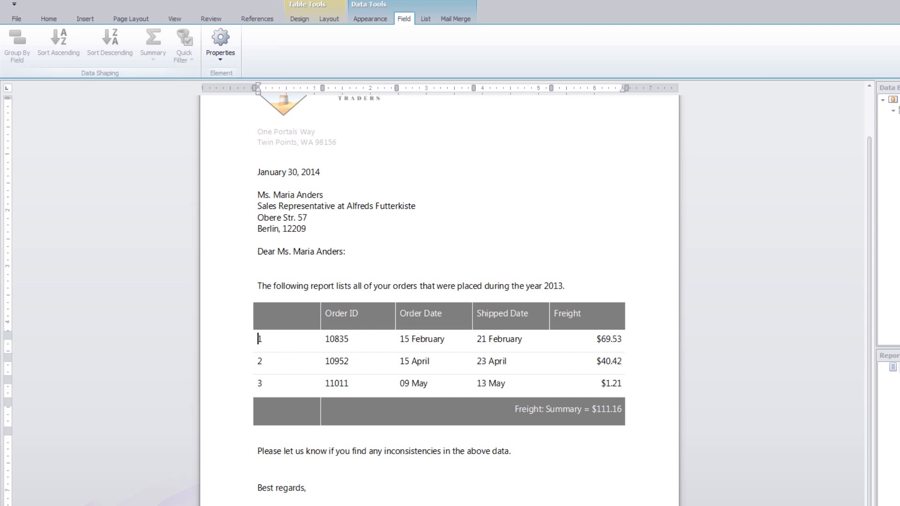
{"action": "left_click", "coordinate": [425, 19]}
{"action": "type", "text": "#"}
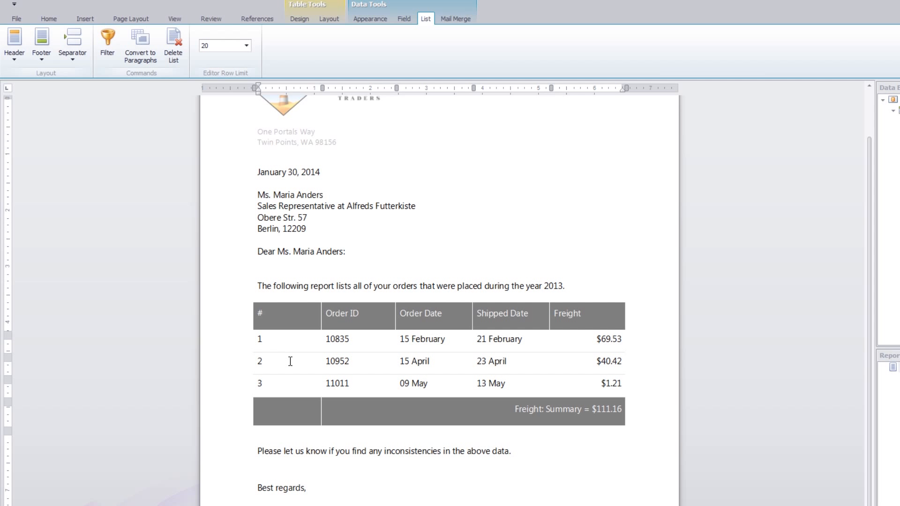
Step: Sort the orders table by Order Date in ascending order
{"action": "right_click", "coordinate": [417, 335]}
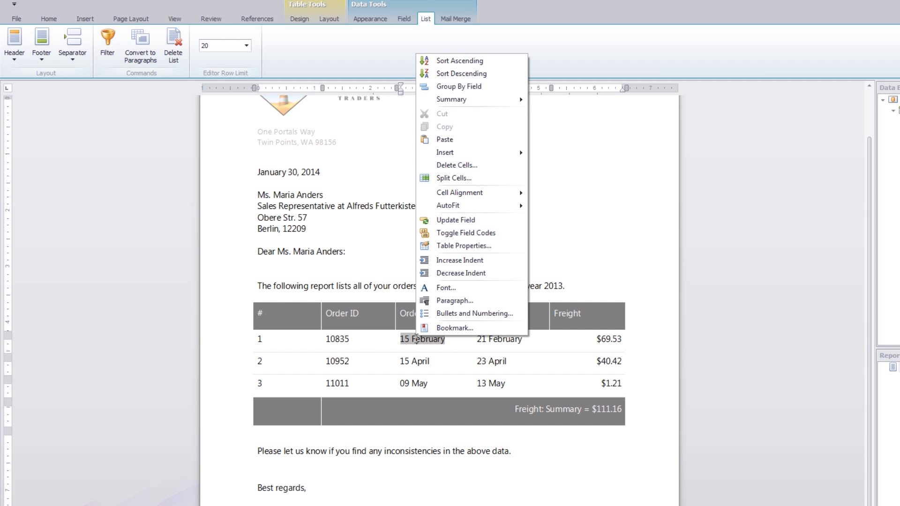
{"action": "left_click", "coordinate": [507, 60]}
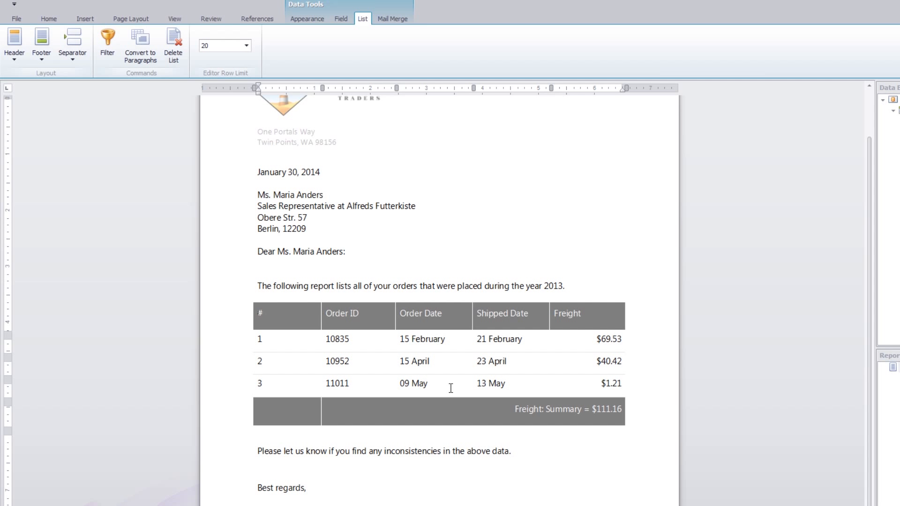
Step: Sort the mail-merge customer records by ContactName in ascending order
{"action": "left_click", "coordinate": [341, 218]}
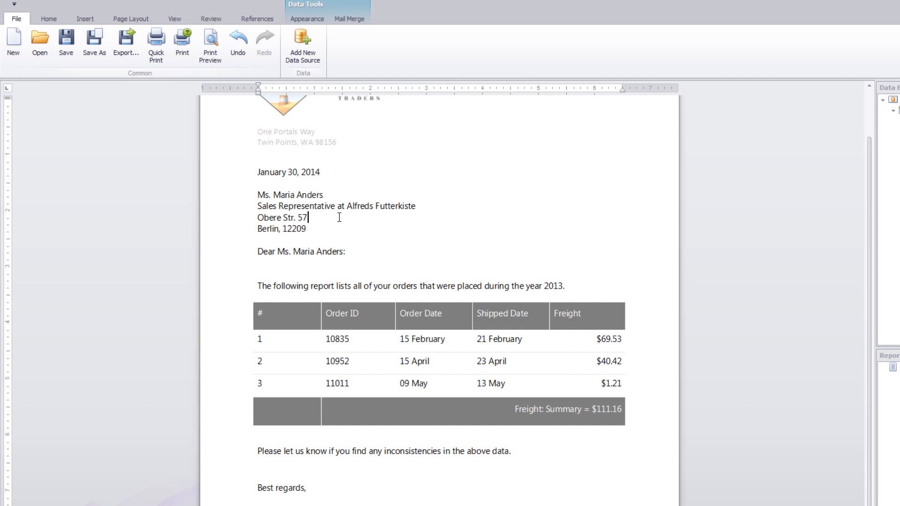
{"action": "left_click", "coordinate": [349, 19]}
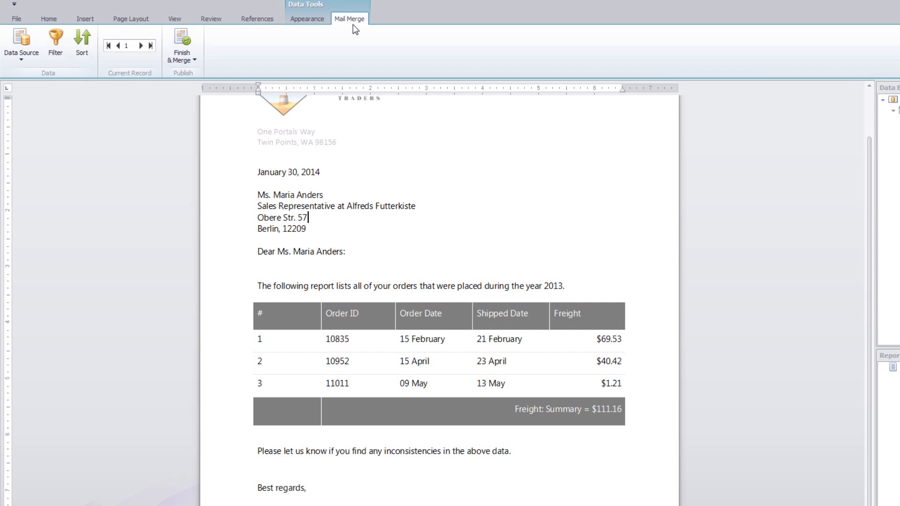
{"action": "left_click", "coordinate": [76, 54]}
{"action": "left_click", "coordinate": [458, 255]}
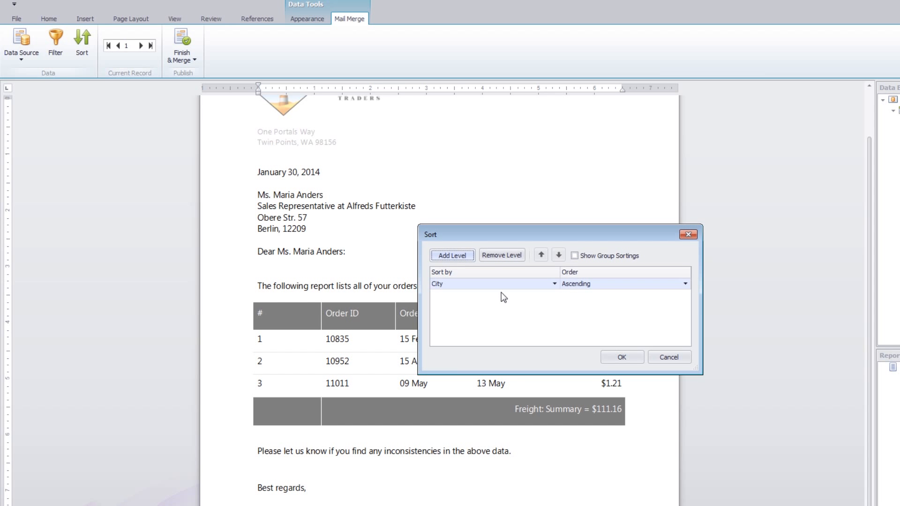
{"action": "left_click", "coordinate": [554, 284]}
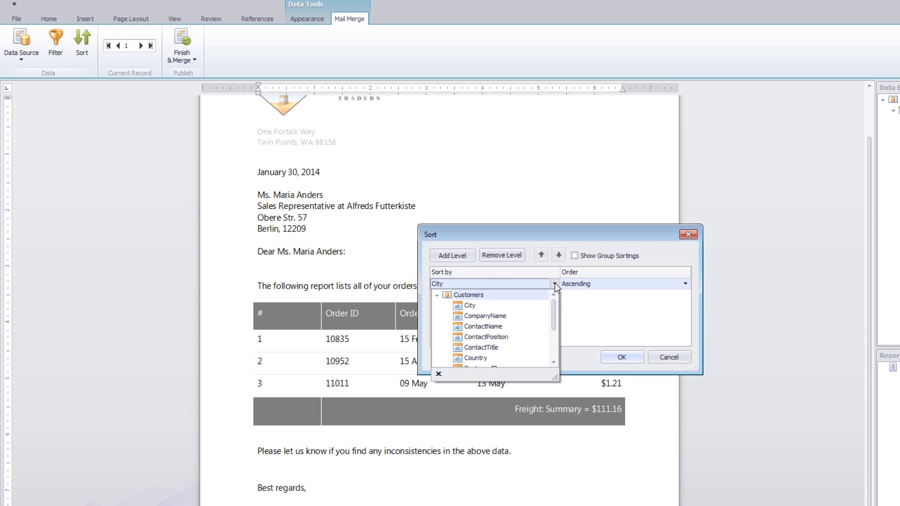
{"action": "left_click", "coordinate": [515, 327]}
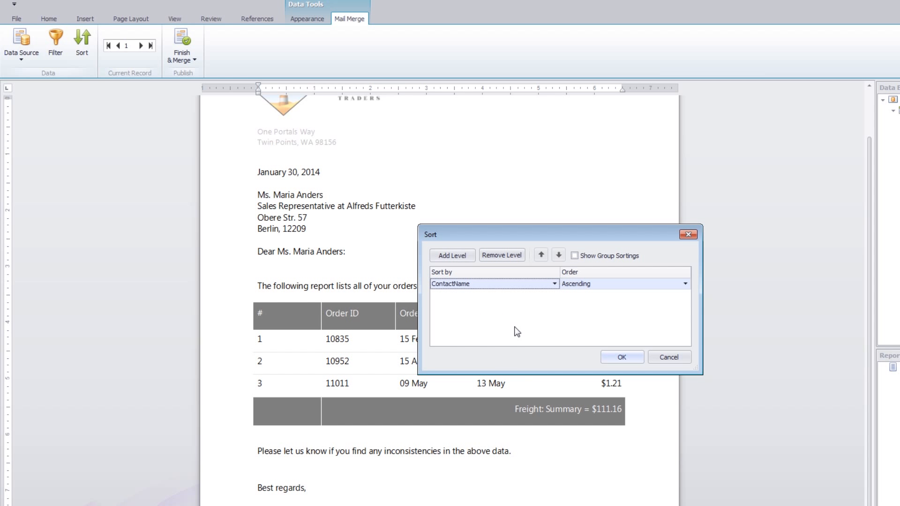
{"action": "left_click", "coordinate": [620, 358]}
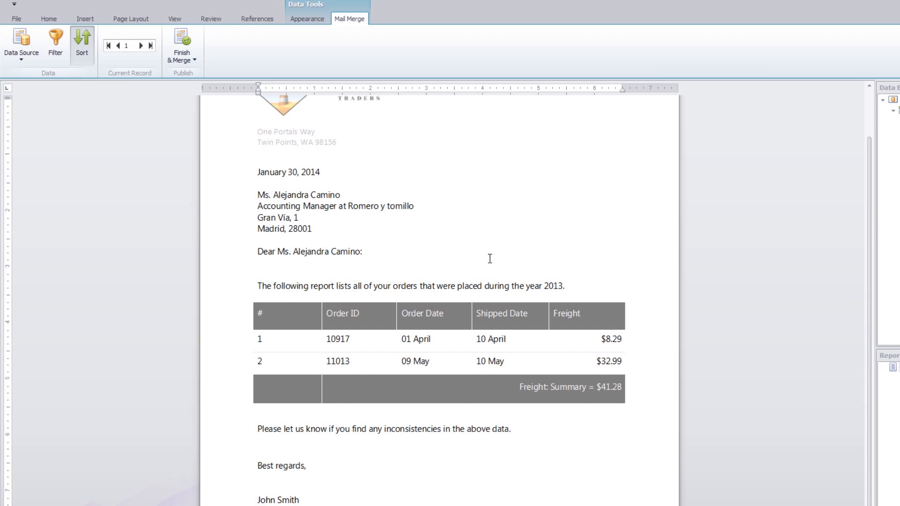
Step: Filter the mail-merge records so that Country equals "Germany"
{"action": "left_click", "coordinate": [61, 55]}
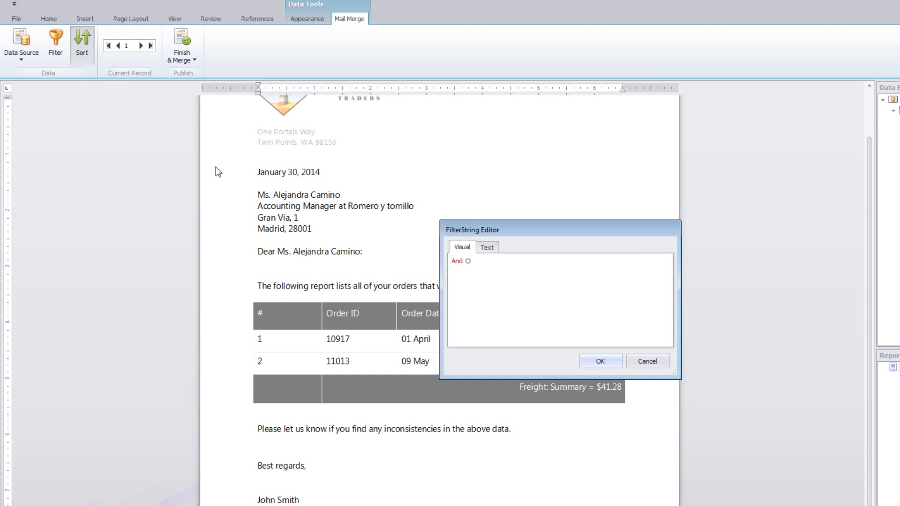
{"action": "left_click", "coordinate": [467, 261]}
{"action": "left_click", "coordinate": [472, 273]}
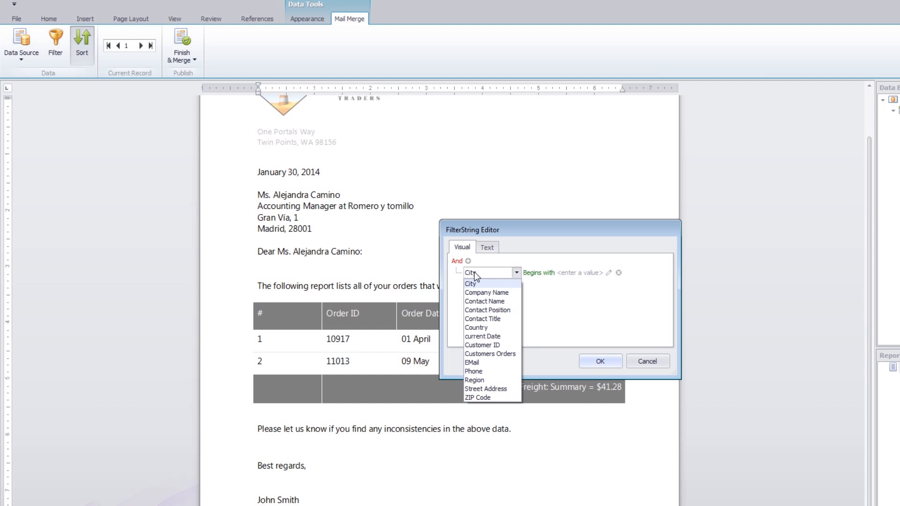
{"action": "left_click", "coordinate": [496, 328]}
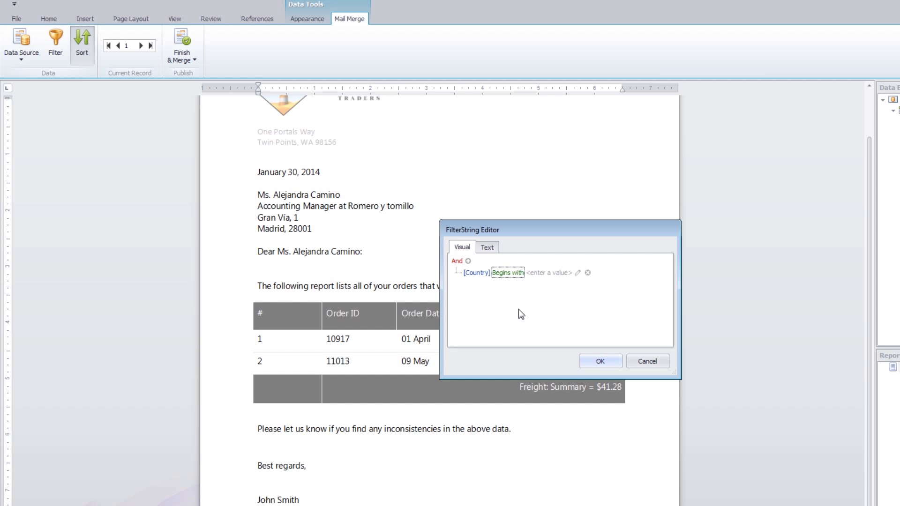
{"action": "left_click", "coordinate": [514, 276]}
{"action": "left_click", "coordinate": [519, 284]}
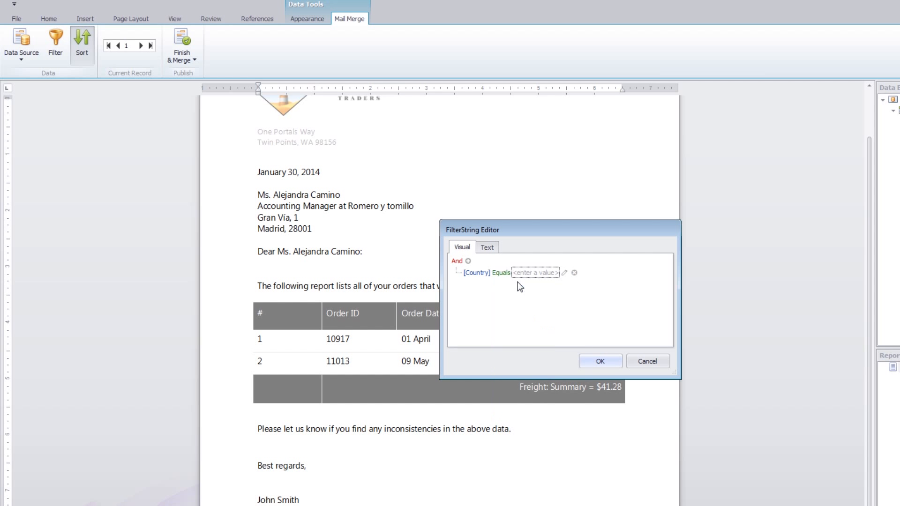
{"action": "left_click", "coordinate": [527, 273]}
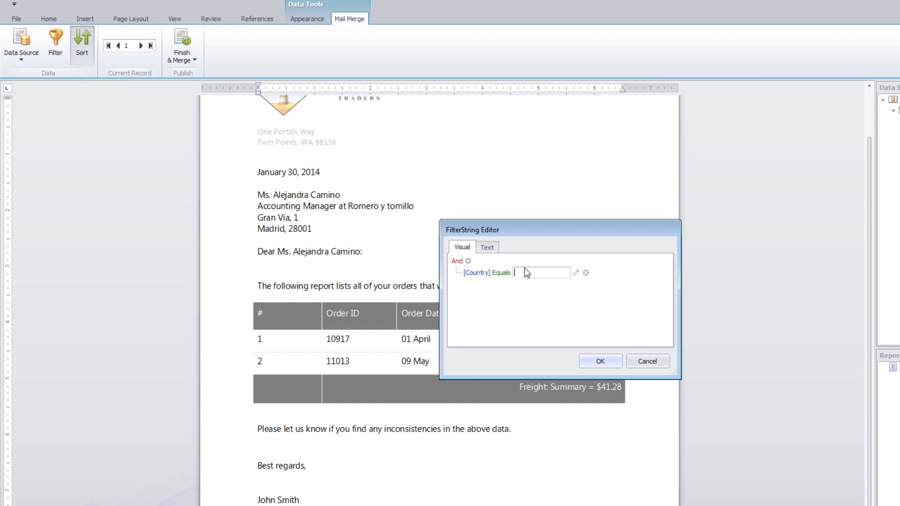
{"action": "type", "text": "Germany"}
{"action": "left_click", "coordinate": [612, 365]}
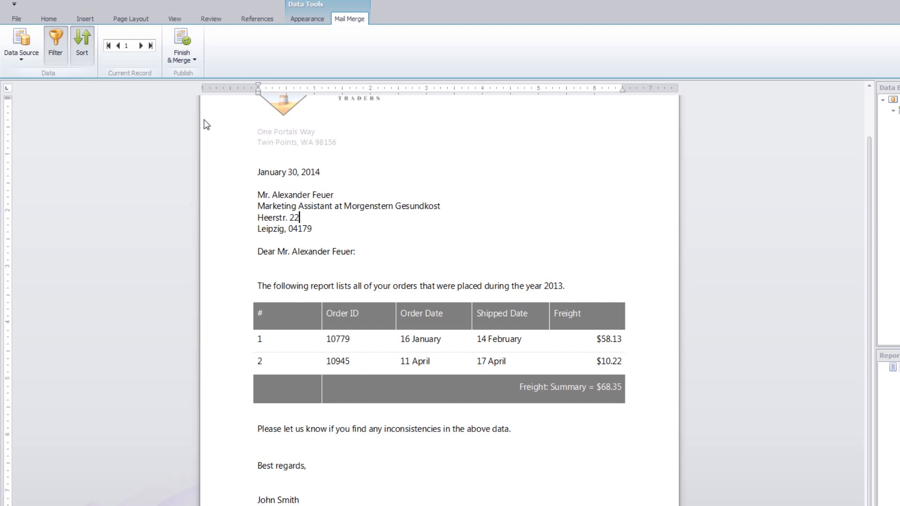
Step: Browse the filtered letters up to the third record and return to the first one
{"action": "left_click", "coordinate": [142, 46]}
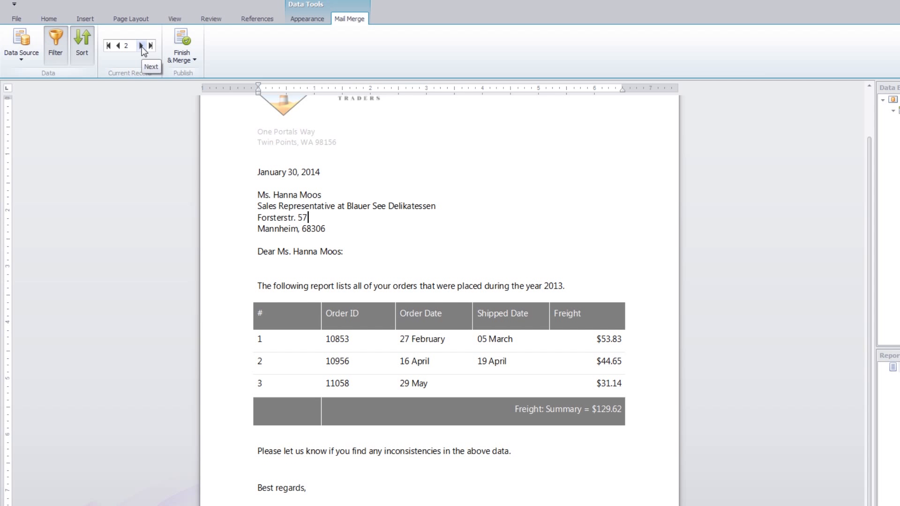
{"action": "left_click", "coordinate": [141, 46]}
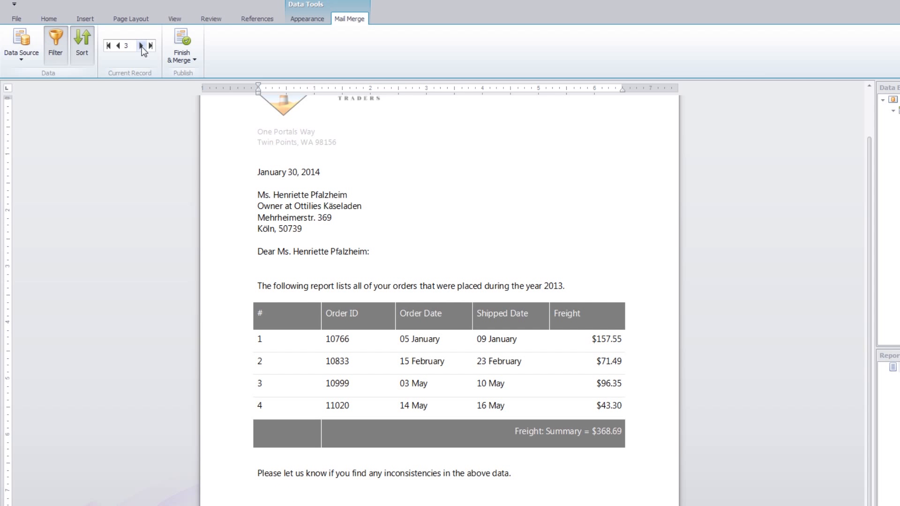
{"action": "left_click", "coordinate": [120, 48]}
{"action": "left_click", "coordinate": [120, 48]}
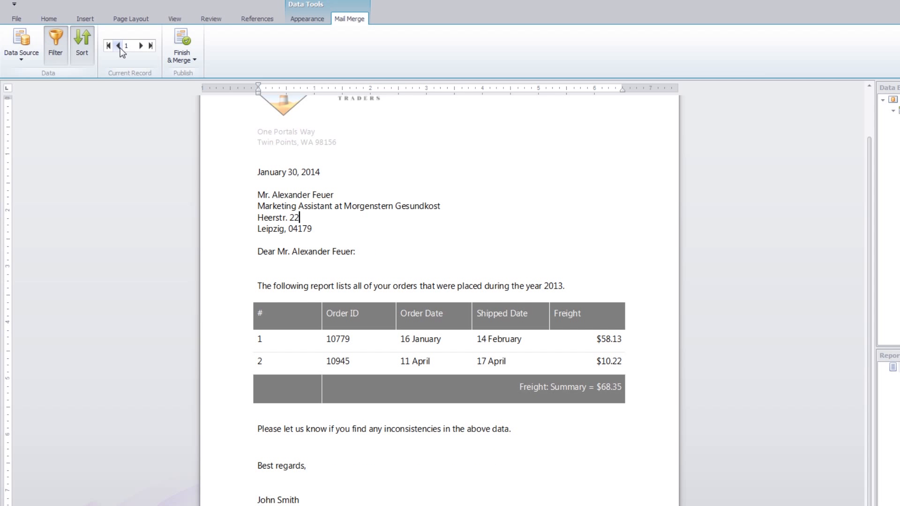
Step: Preview the merged letters for all records with Page Break as the separator, and close the preview
{"action": "left_click", "coordinate": [195, 59]}
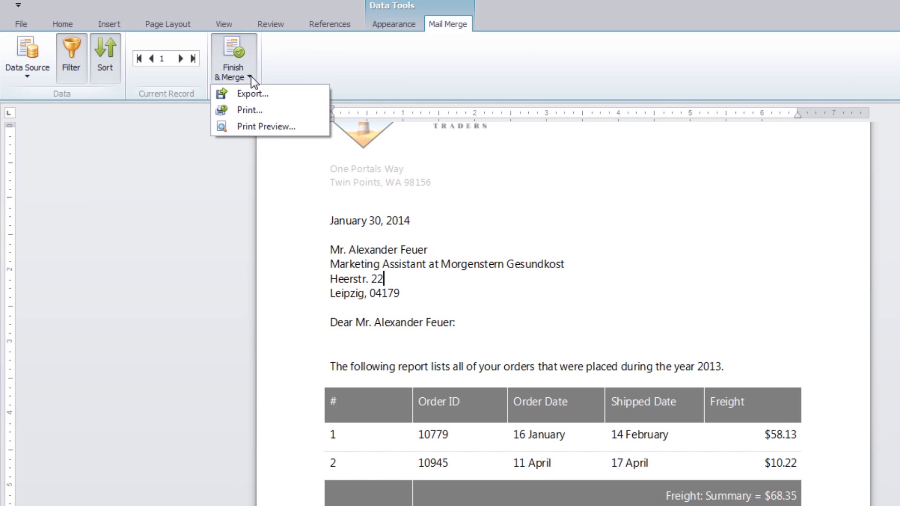
{"action": "left_click", "coordinate": [311, 128]}
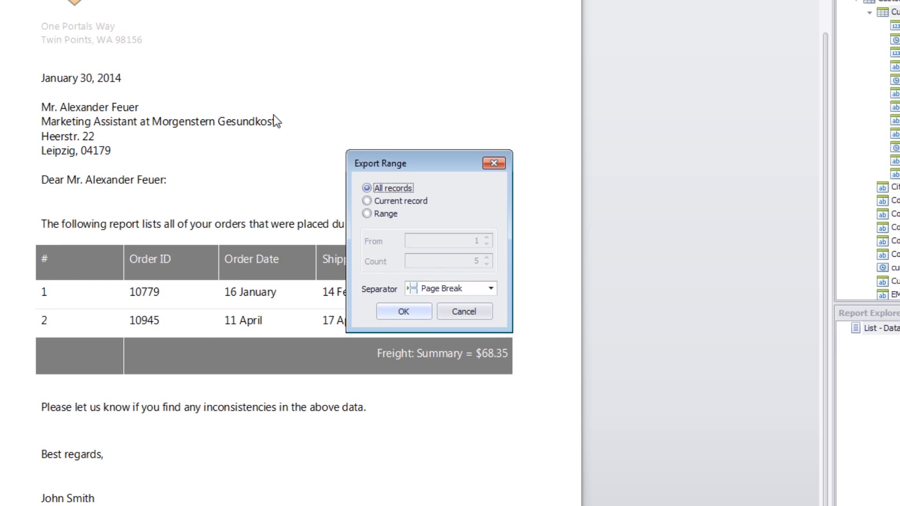
{"action": "left_click", "coordinate": [398, 213]}
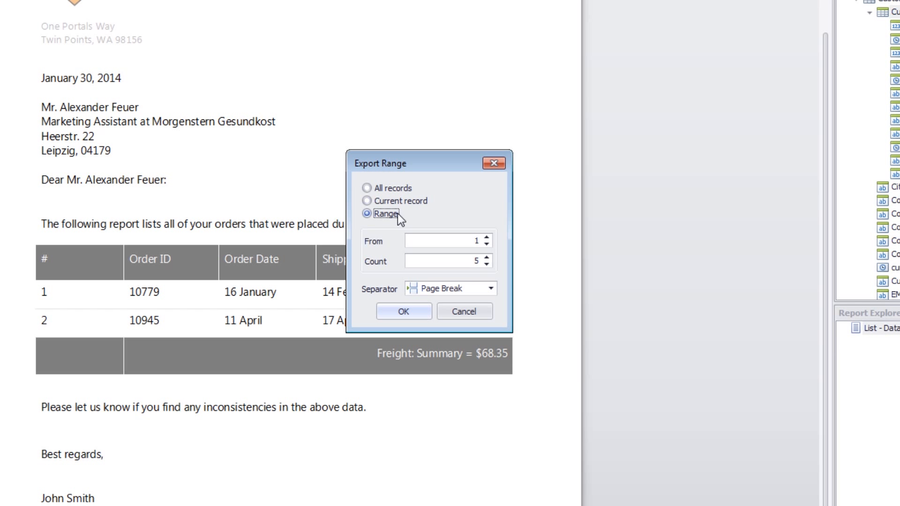
{"action": "left_click", "coordinate": [398, 188]}
{"action": "left_click", "coordinate": [491, 288]}
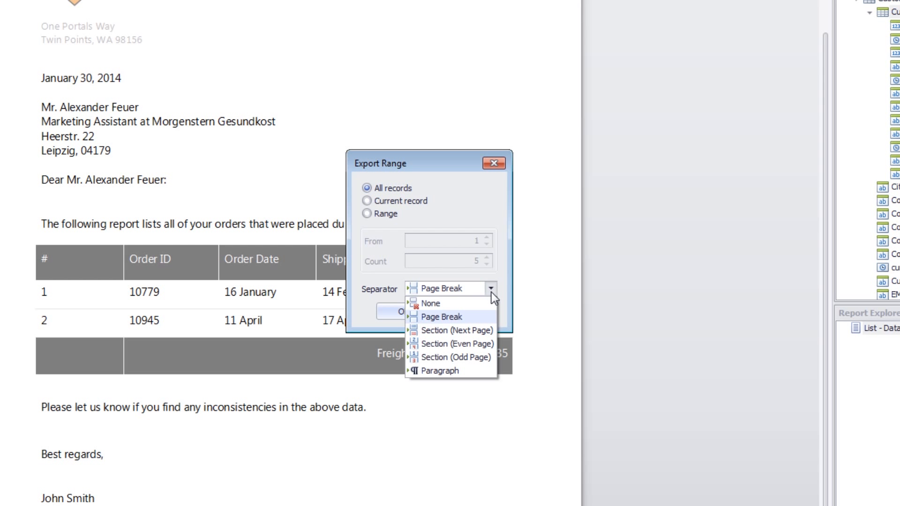
{"action": "left_click", "coordinate": [483, 319]}
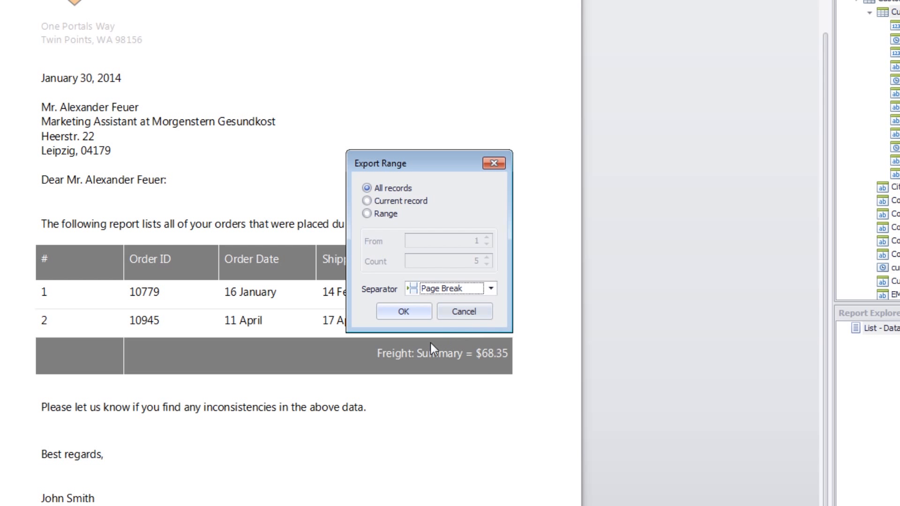
{"action": "left_click", "coordinate": [403, 312]}
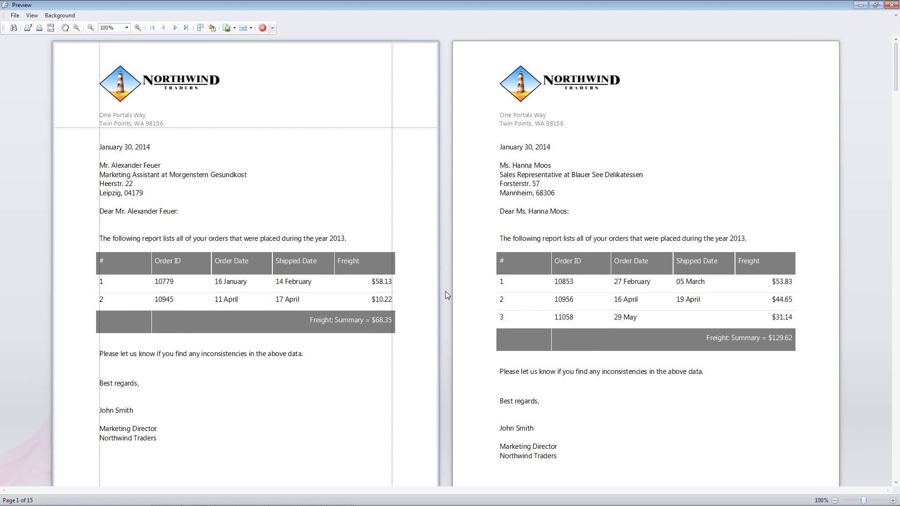
{"action": "left_click", "coordinate": [890, 5]}
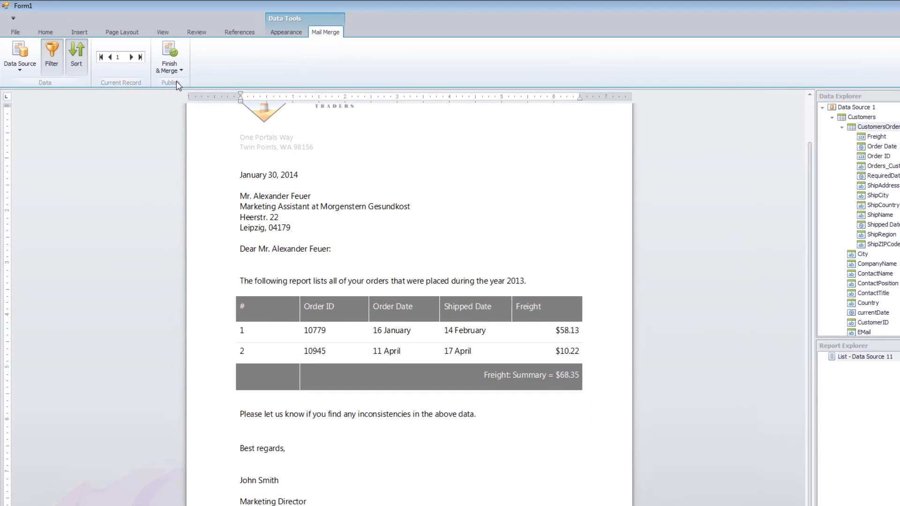
Step: Export the merged letters for all records, separated by page breaks, to the Templates folder as Reconciliation Report.pdf
{"action": "left_click", "coordinate": [146, 54]}
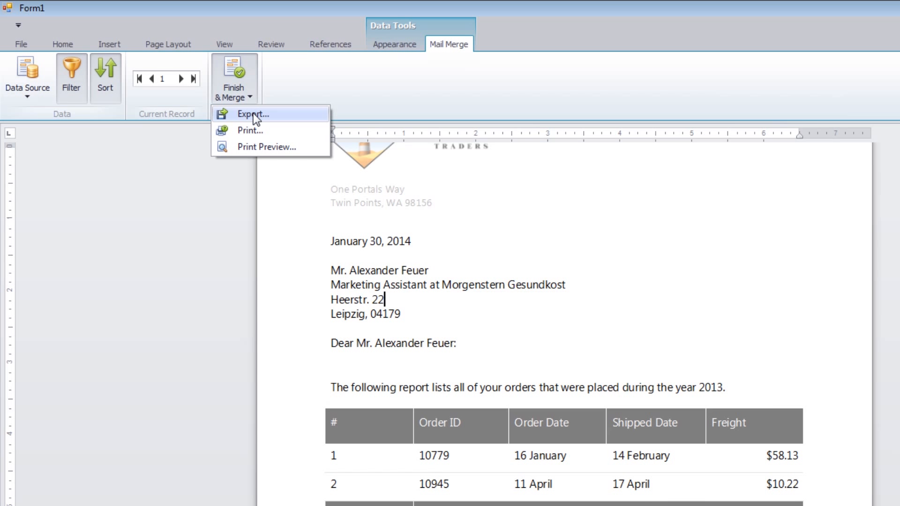
{"action": "left_click", "coordinate": [158, 71]}
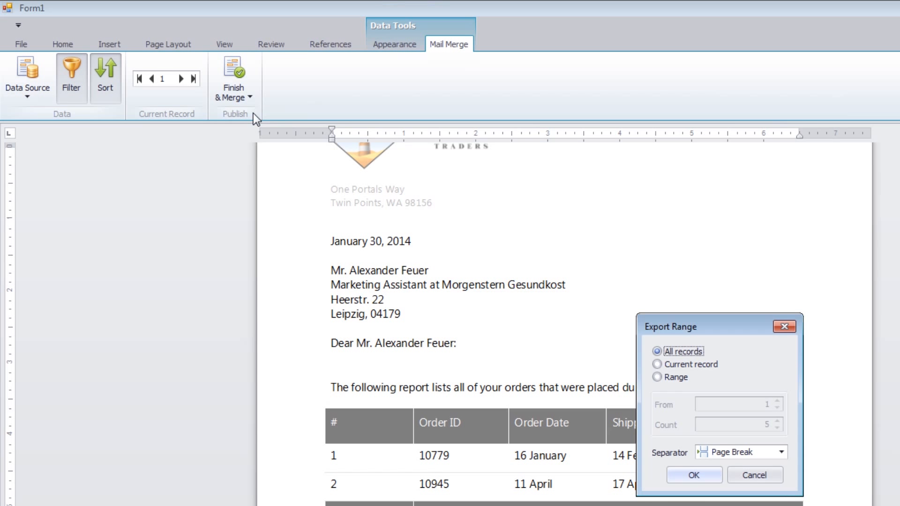
{"action": "left_click", "coordinate": [698, 476]}
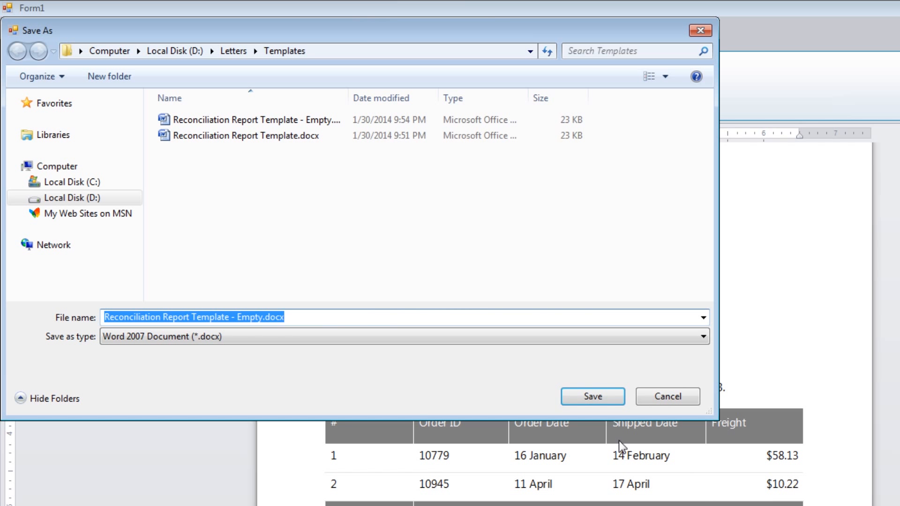
{"action": "left_click", "coordinate": [281, 336]}
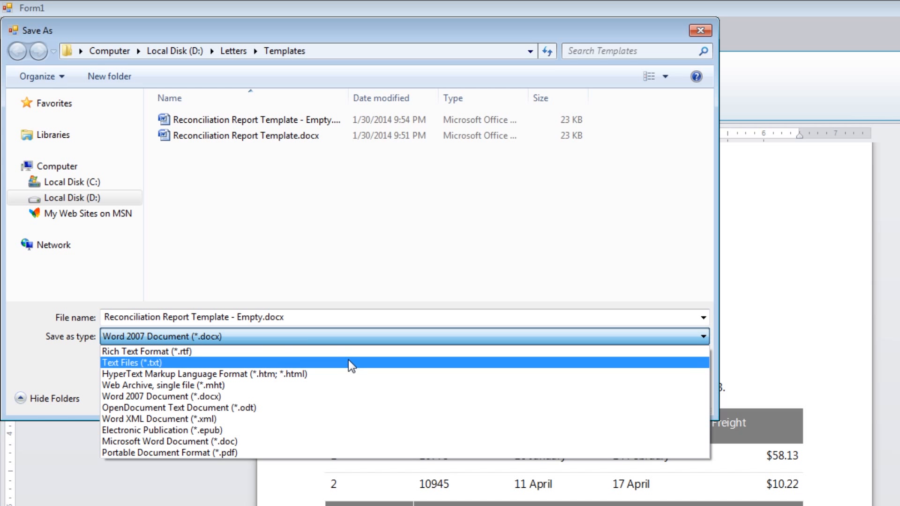
{"action": "left_click", "coordinate": [347, 452]}
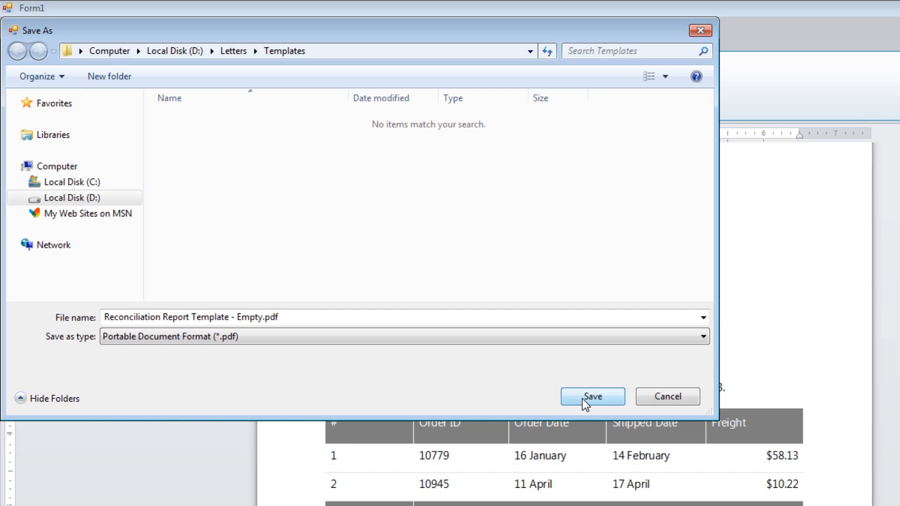
{"action": "left_click", "coordinate": [261, 319]}
{"action": "left_click_drag", "start_coordinate": [262, 319], "coordinate": [190, 320]}
{"action": "key", "text": "Delete"}
{"action": "left_click", "coordinate": [591, 396]}
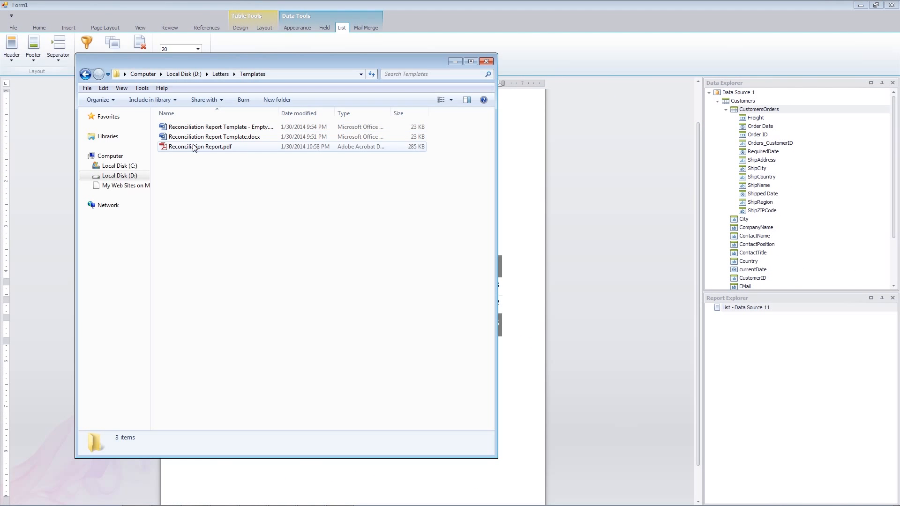
Step: Open Reconciliation Report.pdf in Adobe Reader to examine the first exported letter, and close the reader and the folder
{"action": "left_click", "coordinate": [194, 147]}
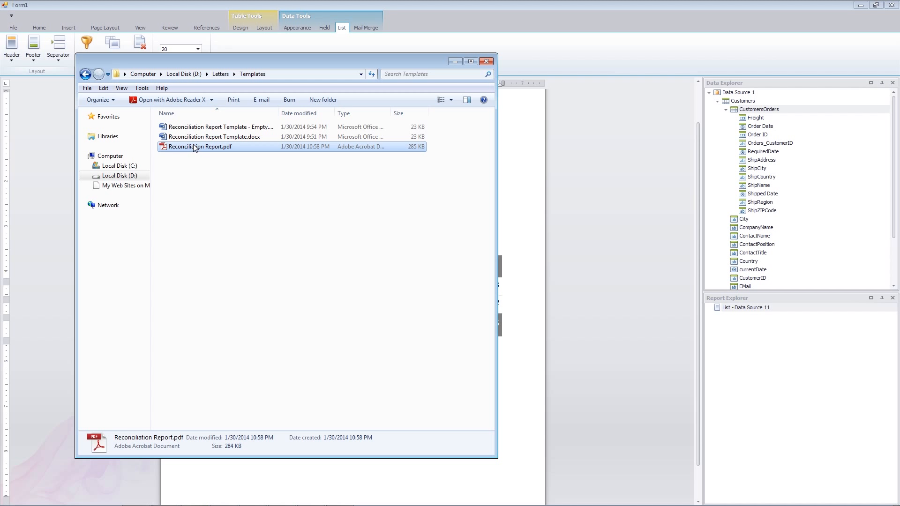
{"action": "double_click", "coordinate": [194, 146]}
{"action": "scroll", "coordinate": [319, 196], "scroll_direction": "down", "scroll_amount": 3}
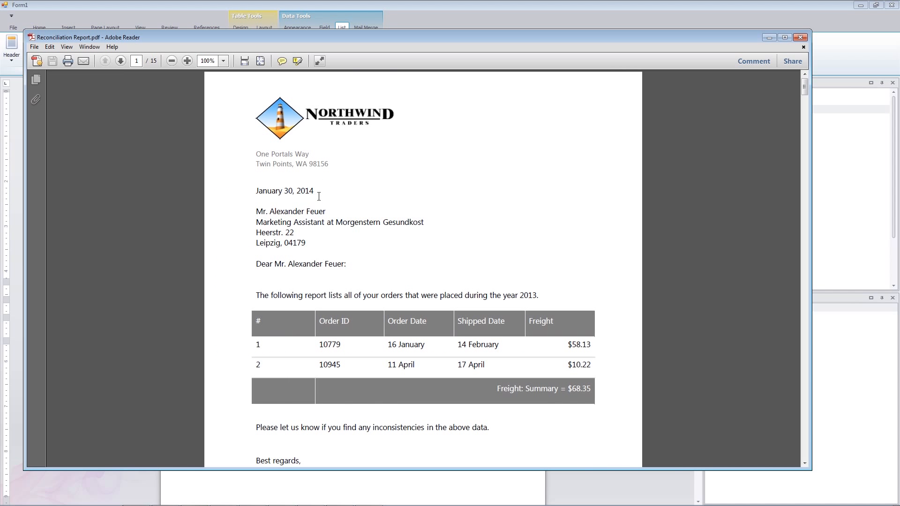
{"action": "scroll", "coordinate": [693, 233], "scroll_direction": "down", "scroll_amount": 4}
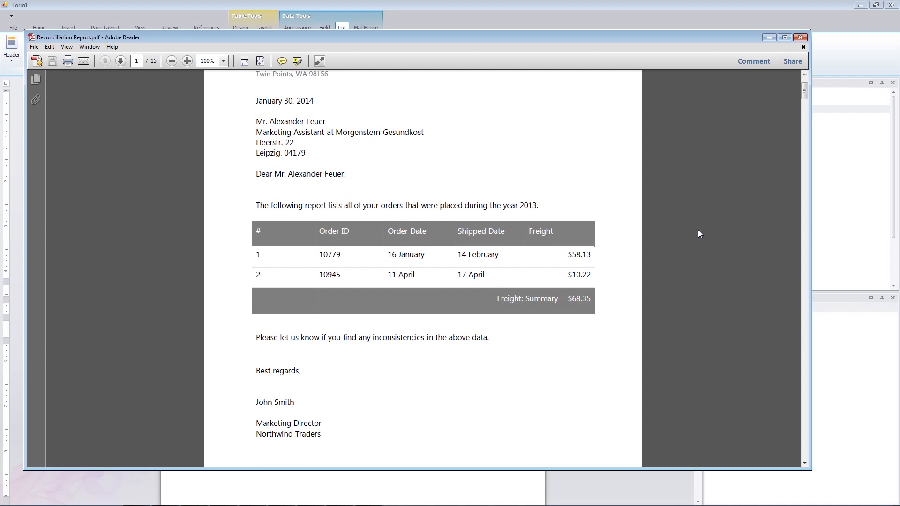
{"action": "scroll", "coordinate": [698, 233], "scroll_direction": "up", "scroll_amount": 4}
{"action": "left_click", "coordinate": [800, 37]}
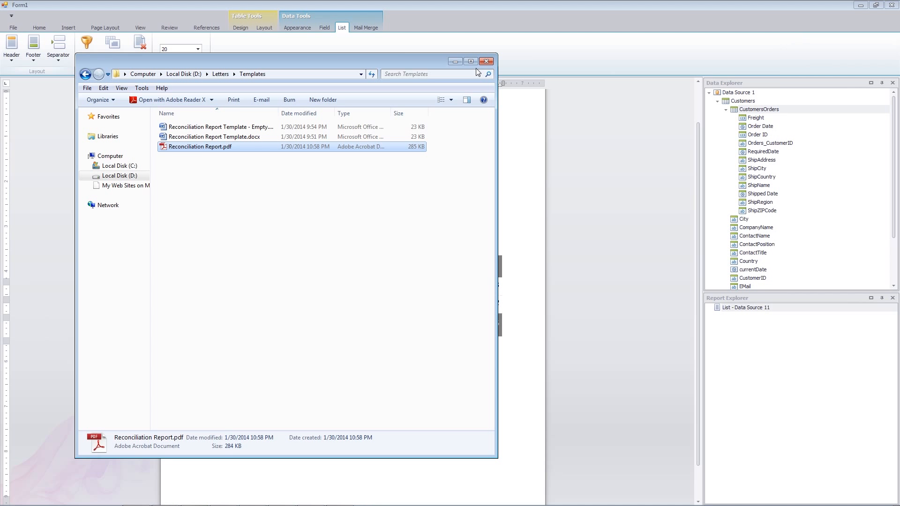
{"action": "left_click", "coordinate": [477, 67]}
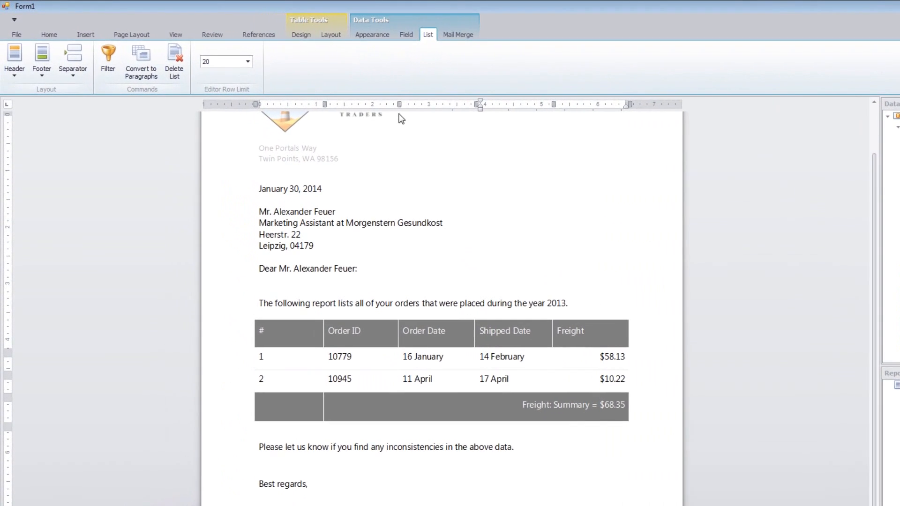
Step: Try a teal report theme and Formal Blue, apply Contrast Red to the letter, and expand the full theme gallery
{"action": "left_click", "coordinate": [298, 29]}
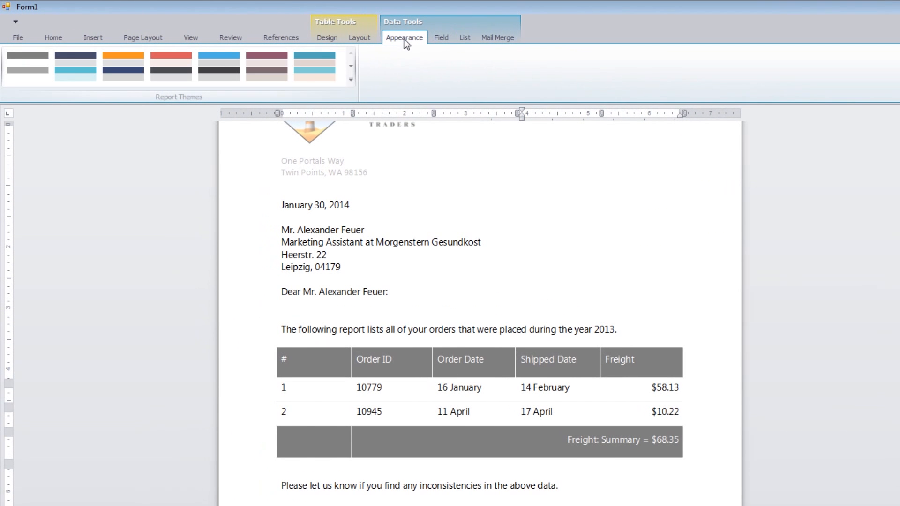
{"action": "left_click", "coordinate": [311, 65]}
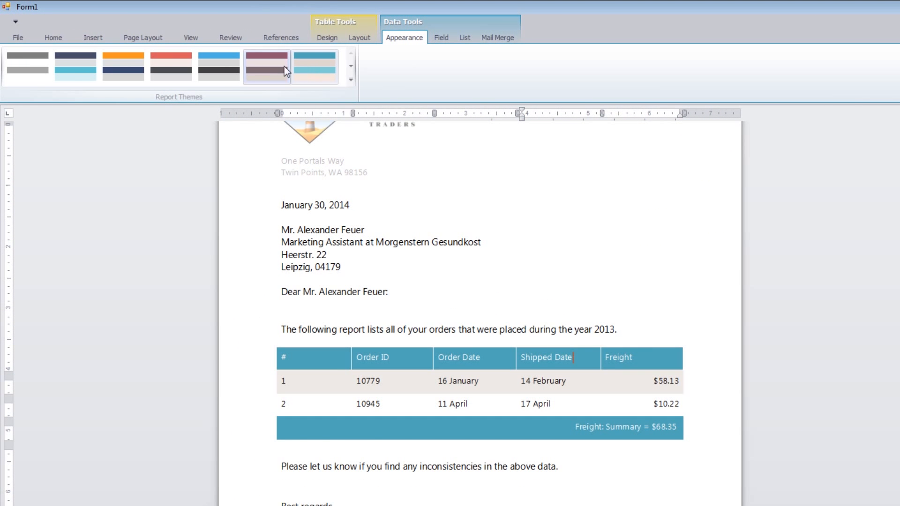
{"action": "left_click", "coordinate": [231, 69]}
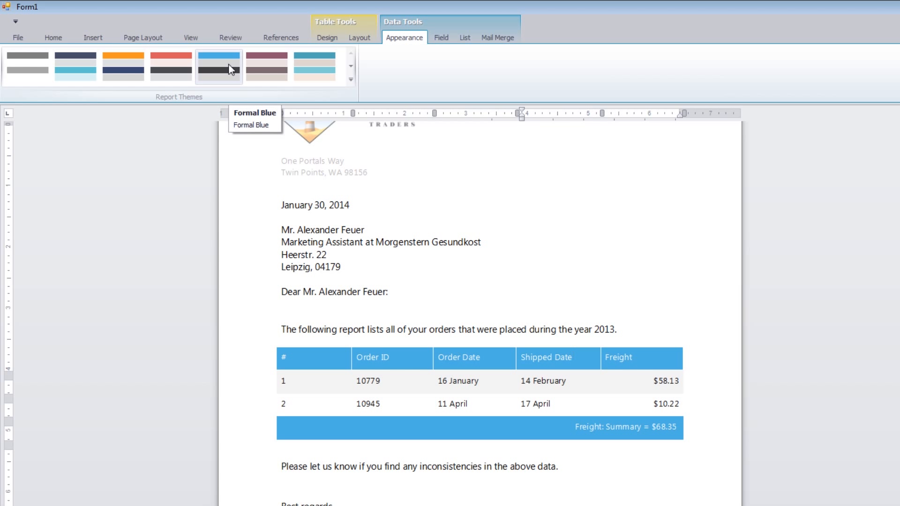
{"action": "left_click", "coordinate": [185, 70]}
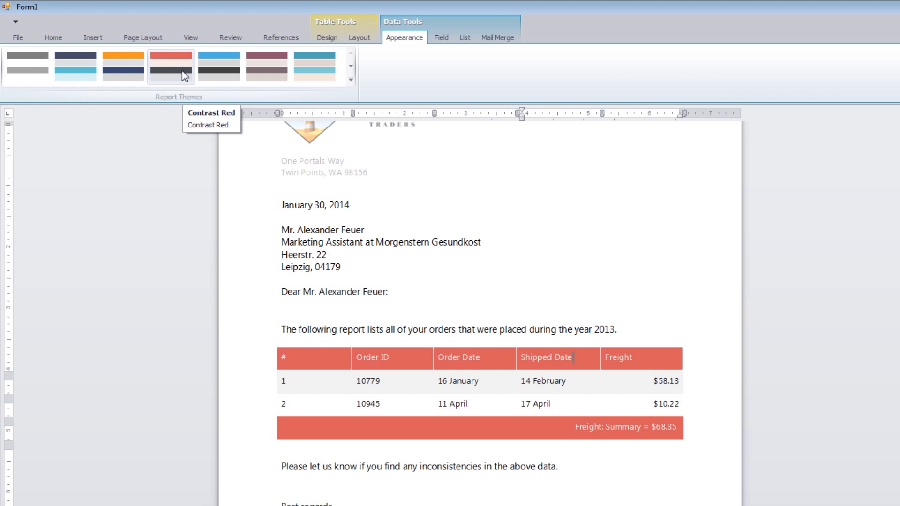
{"action": "left_click", "coordinate": [350, 79]}
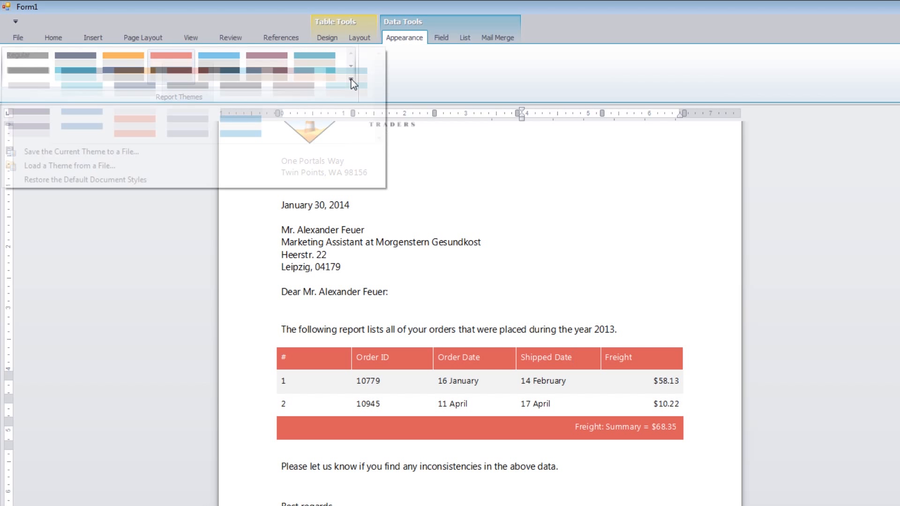